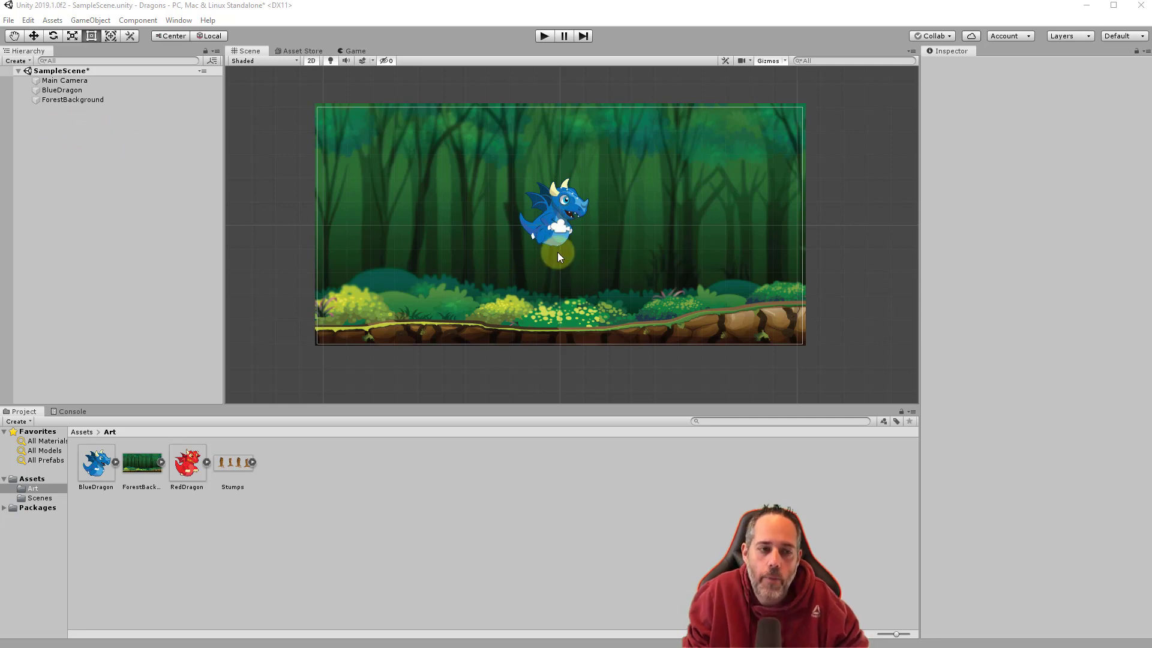
Select the main camera, the blue dragon and the forest background in turn to examine their properties.
left_click(556, 213)
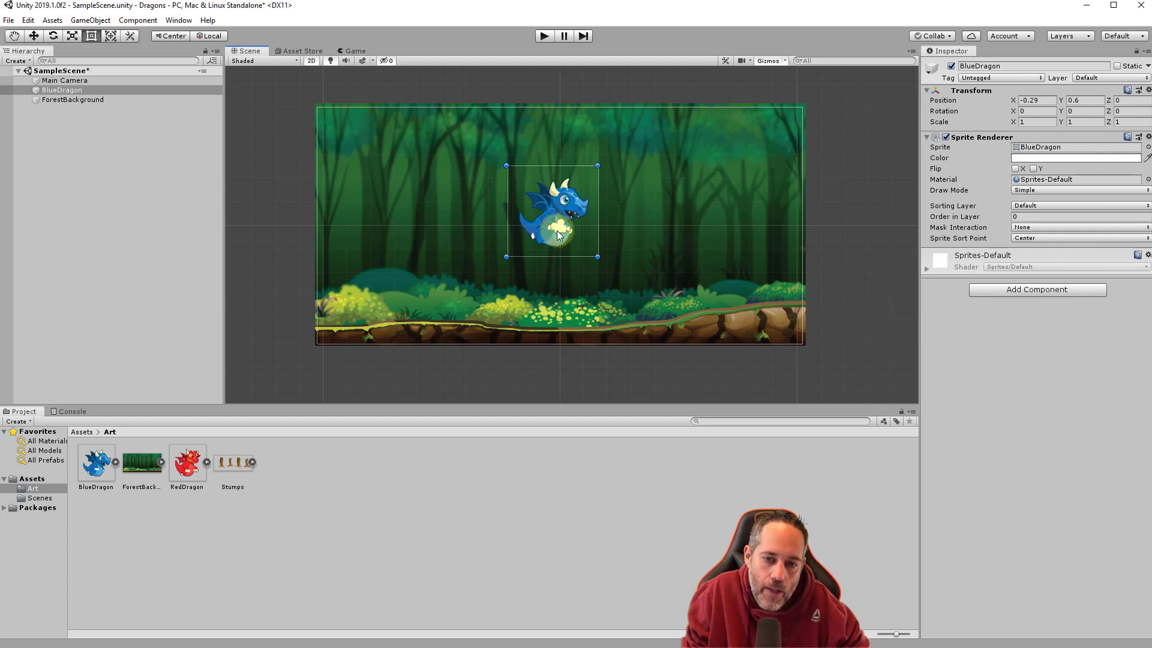
left_click(560, 226)
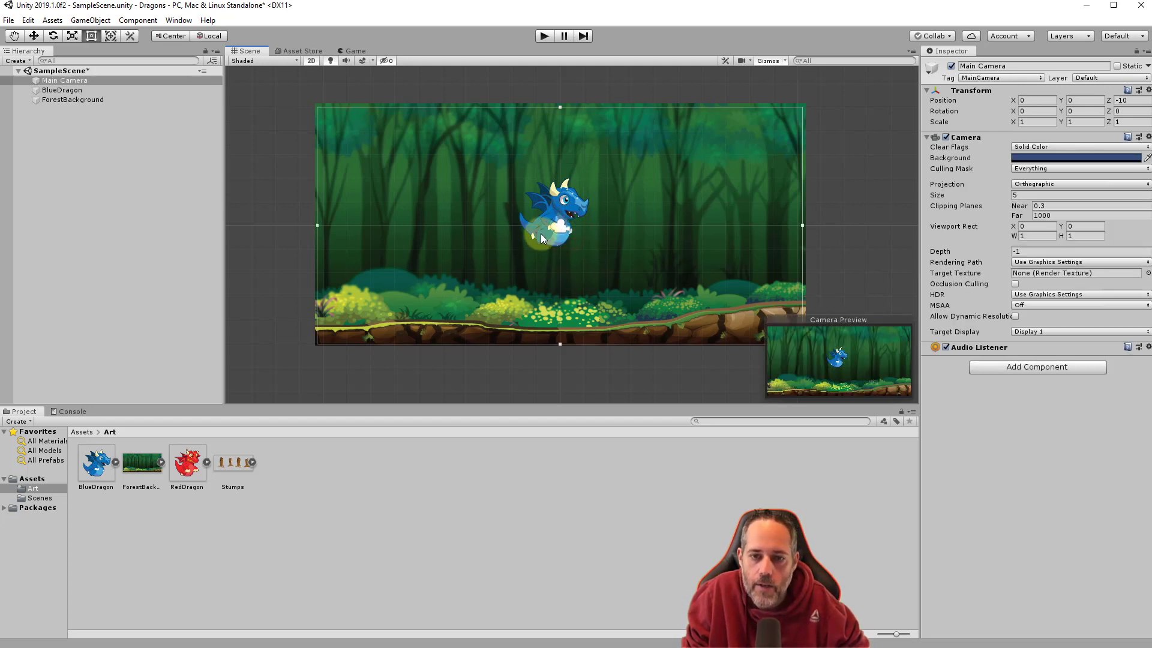
left_click(552, 258)
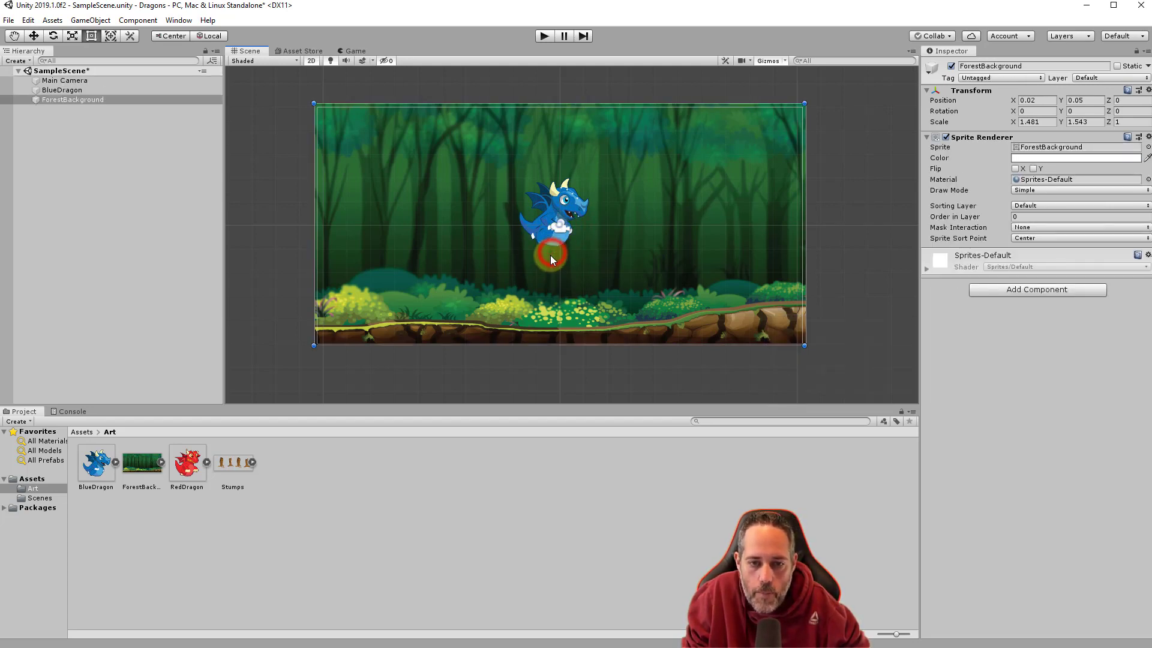
left_click(557, 204)
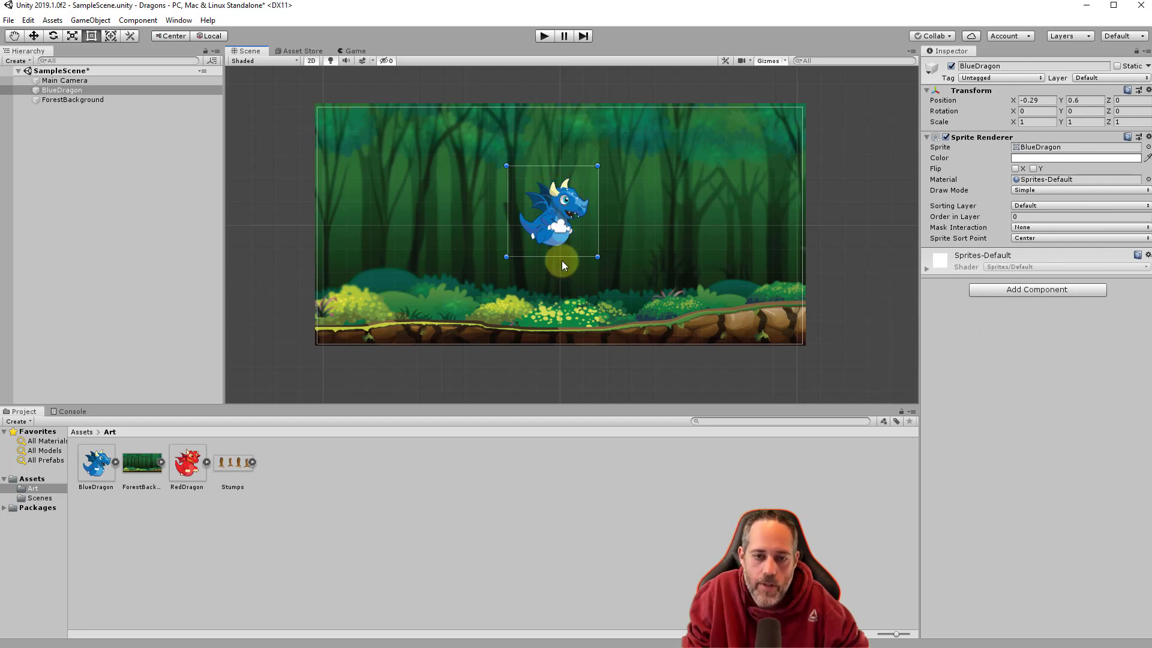
left_click(480, 205)
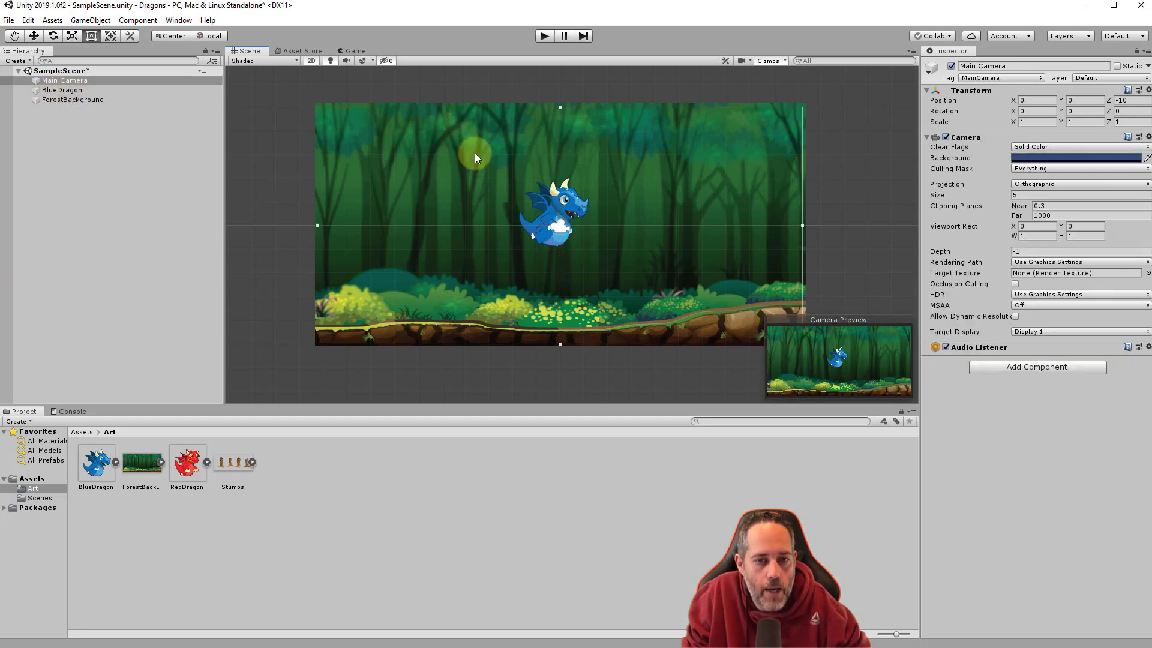
left_click(559, 204)
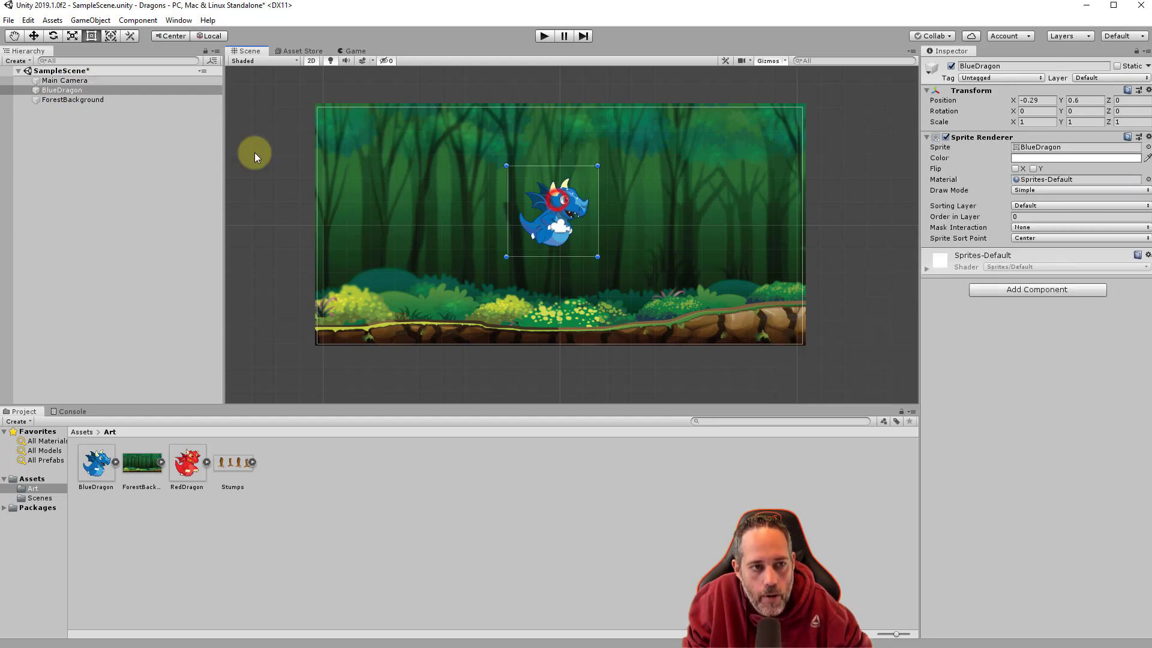
left_click(96, 99)
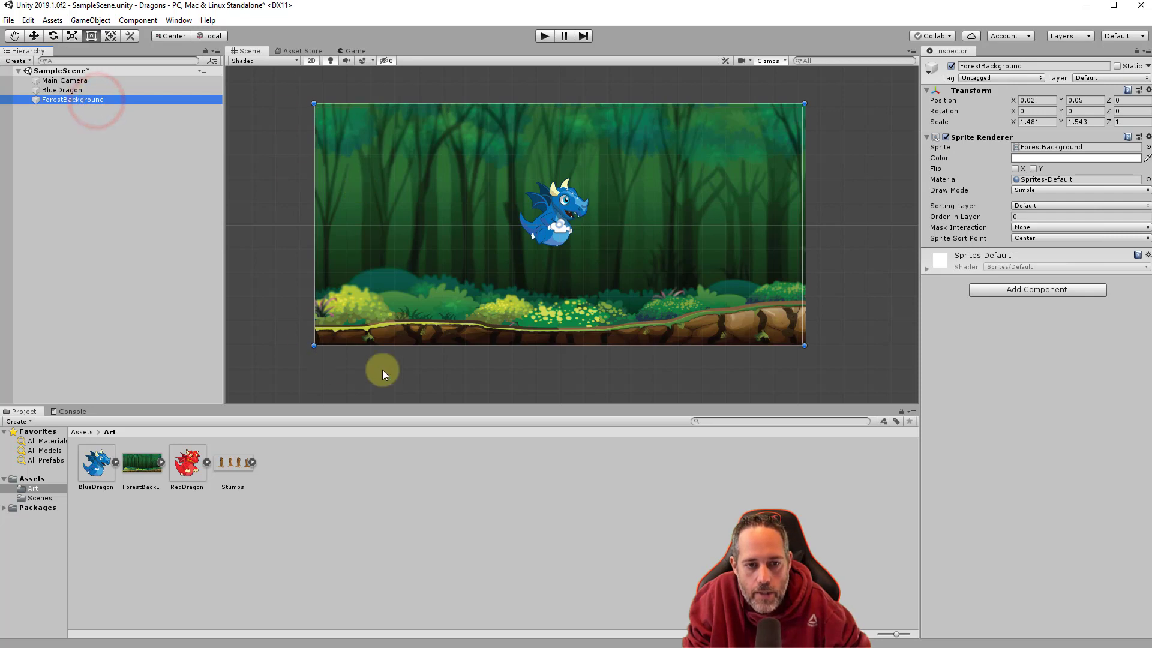
left_click(81, 81)
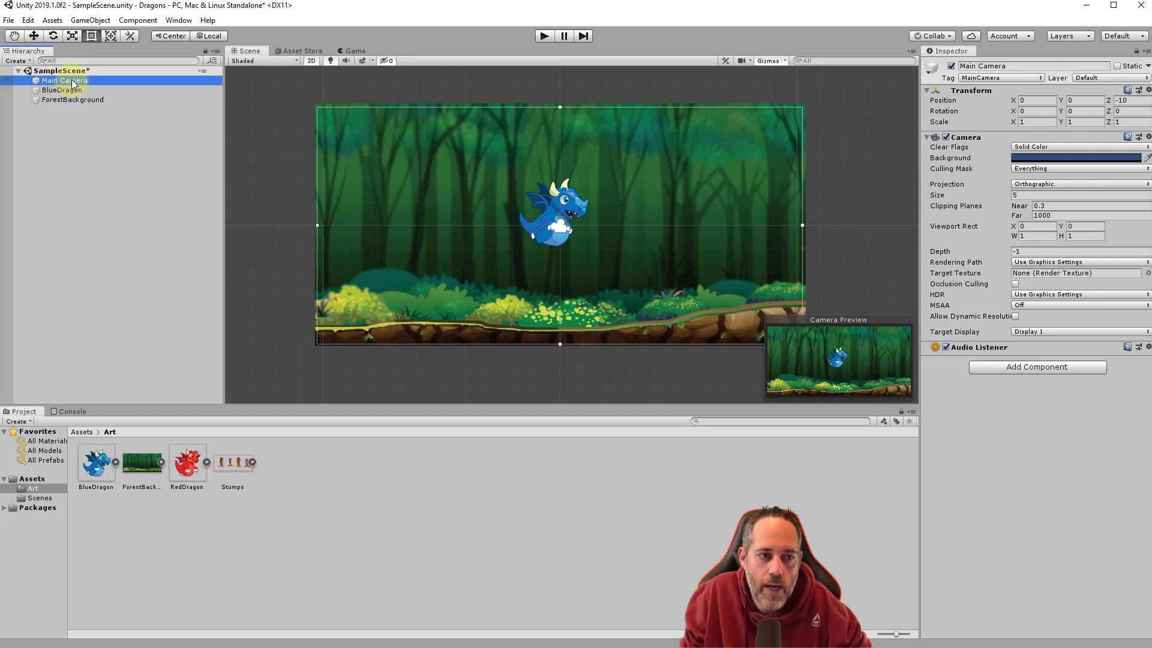
left_click(74, 99)
Try scaling BlueDragon with the Rect Tool to about 0.51 and back up to about 1.03, and reset its Transform.
left_click(69, 90)
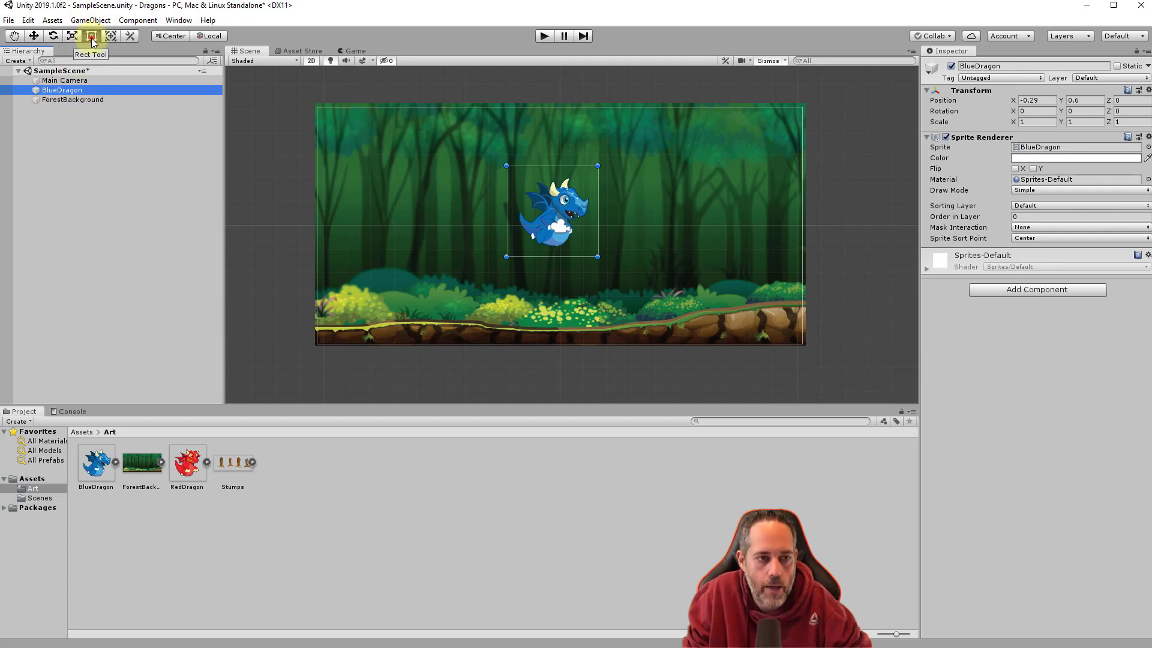
left_click(90, 38)
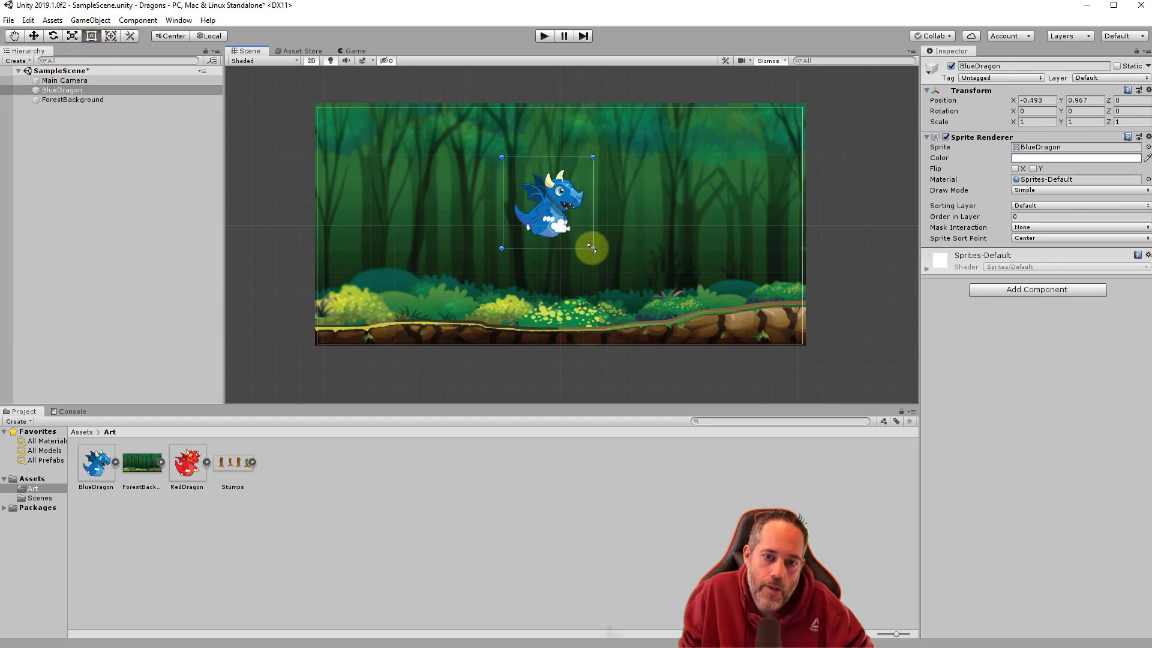
left_click_drag(591, 248, 548, 205)
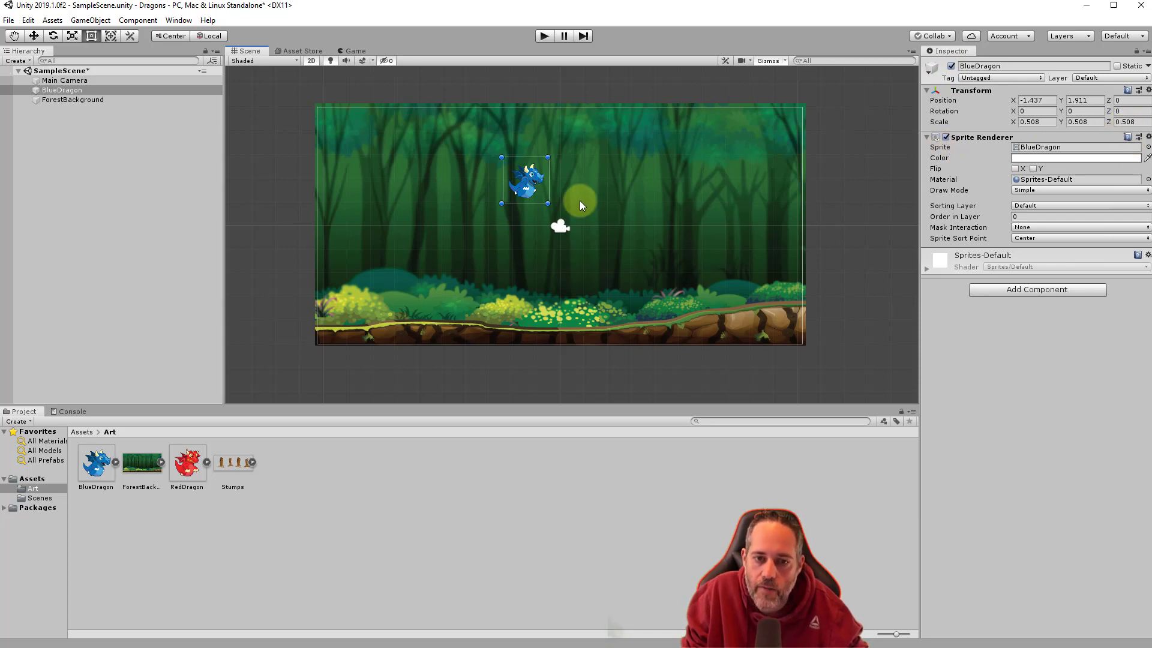
left_click_drag(549, 204, 582, 266, "shift")
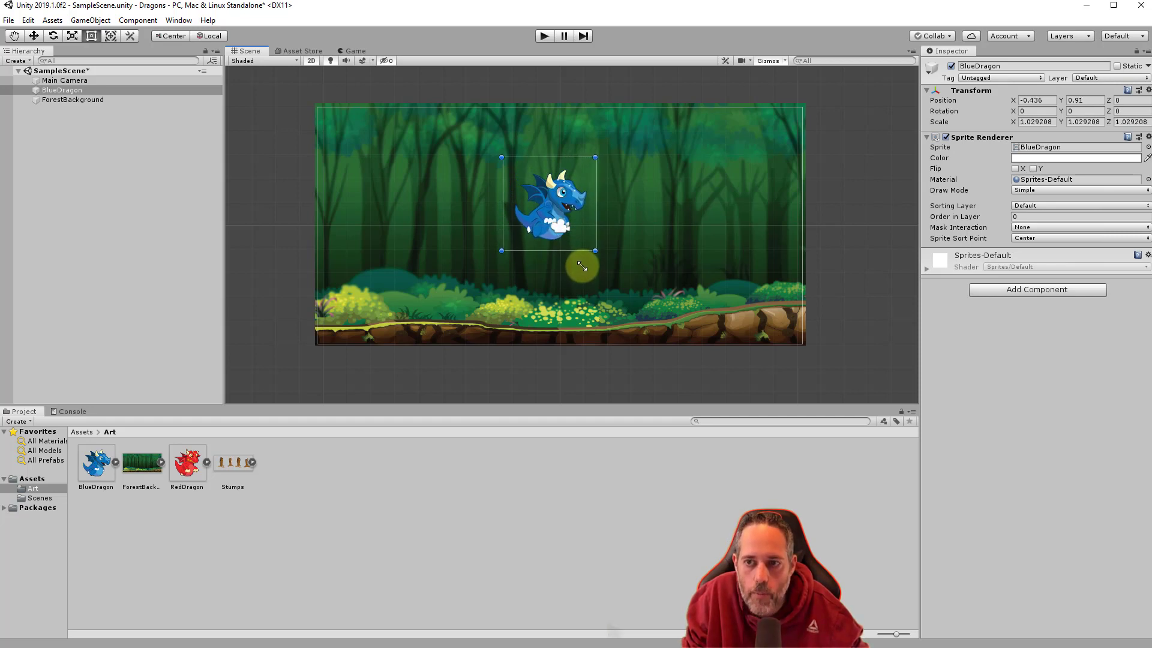
right_click(975, 92)
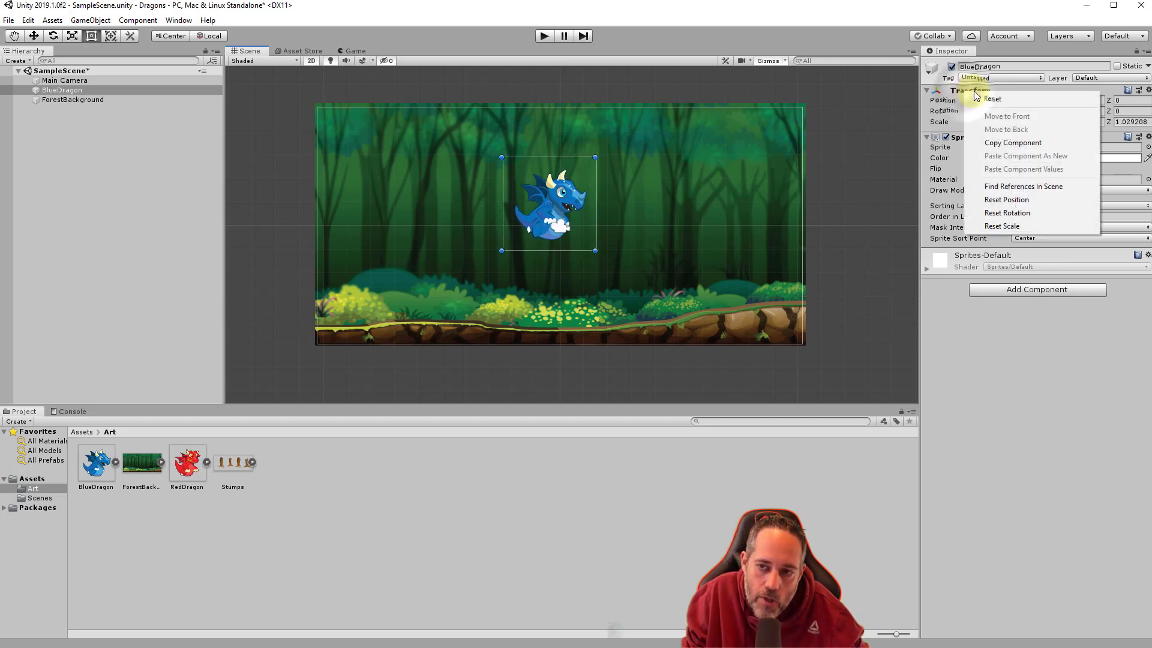
left_click(989, 98)
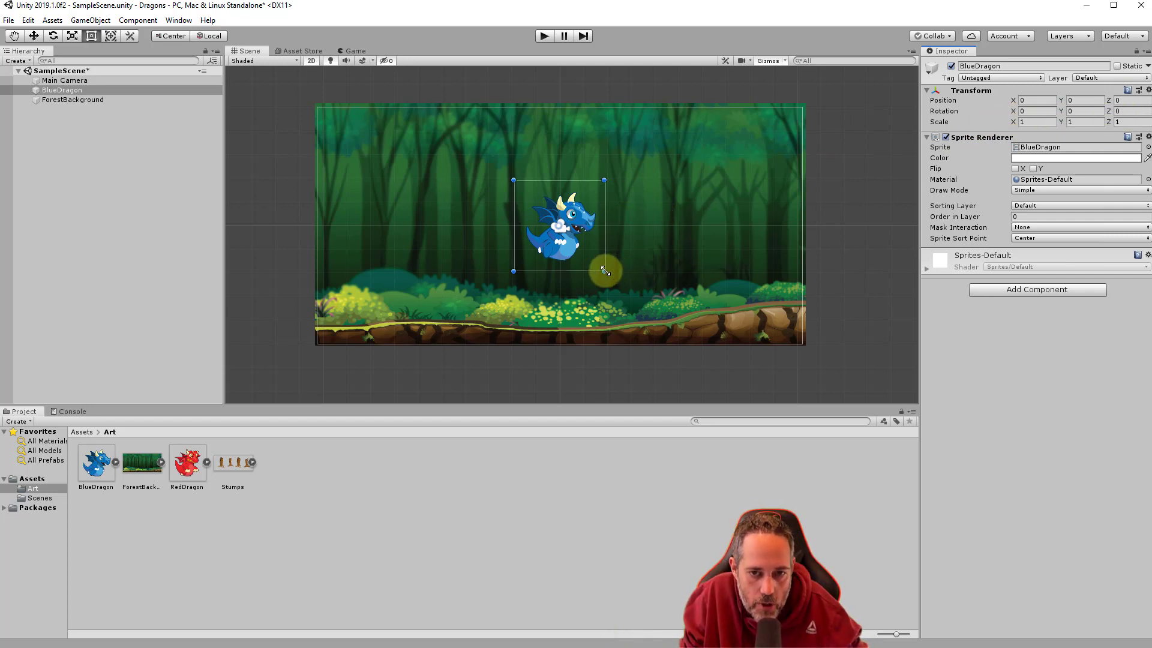
Shrink BlueDragon proportionally with the Rect Tool and set its X, Y and Z scale to 0.5.
left_click_drag(603, 271, 556, 223)
left_click(1043, 118)
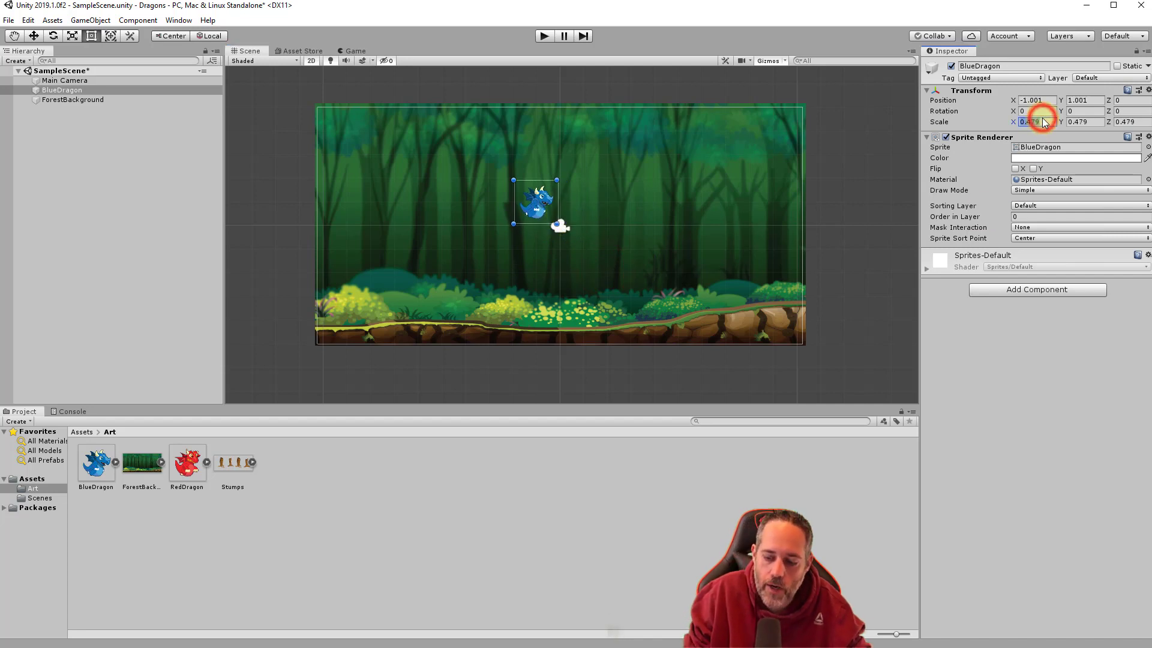
type(".5")
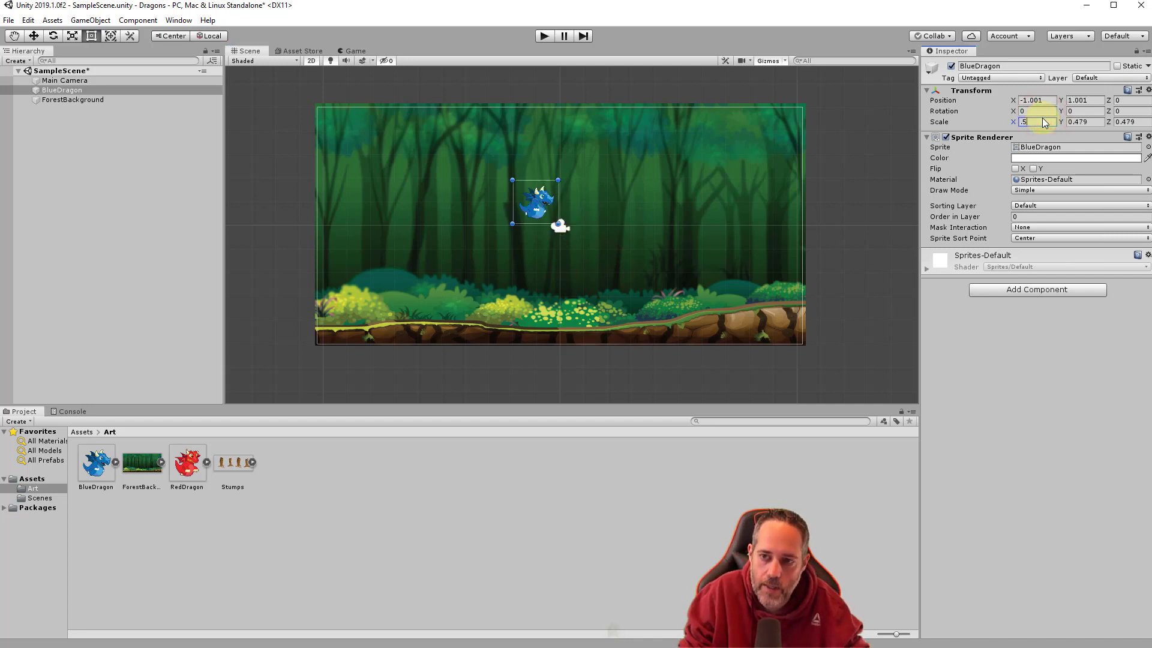
key("Tab")
type(".5")
key("Tab")
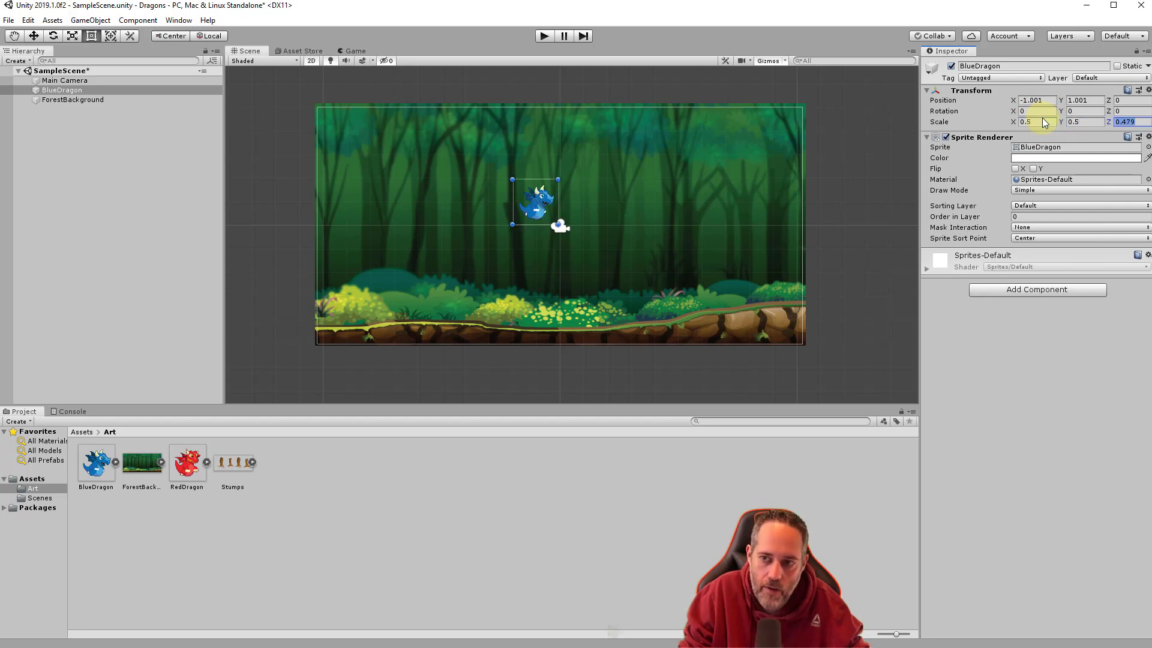
type(".5")
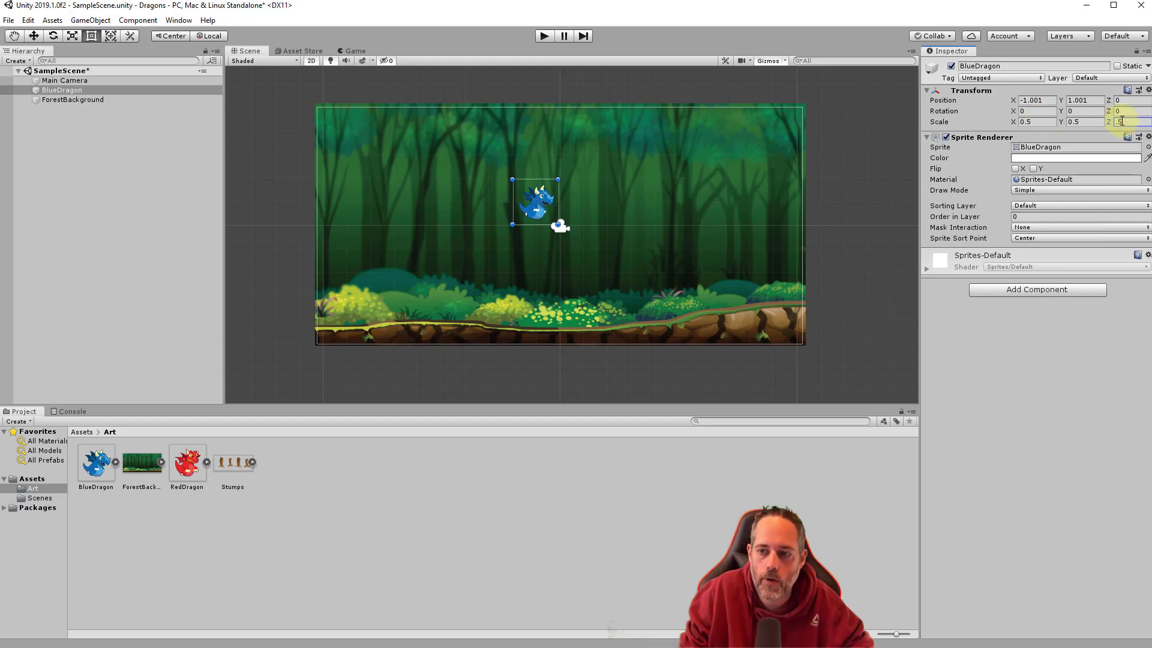
Set BlueDragon's Z scale to 1.
left_click_drag(1124, 121, 1104, 122)
type("1")
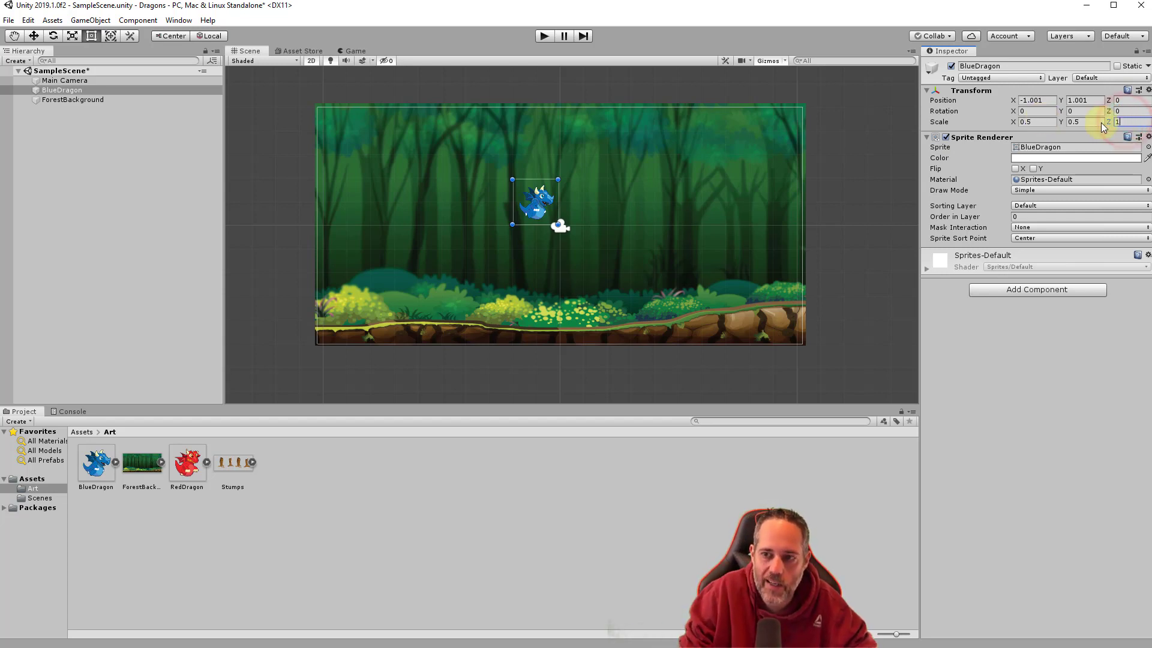
left_click_drag(1108, 121, 1091, 122)
left_click(1139, 120)
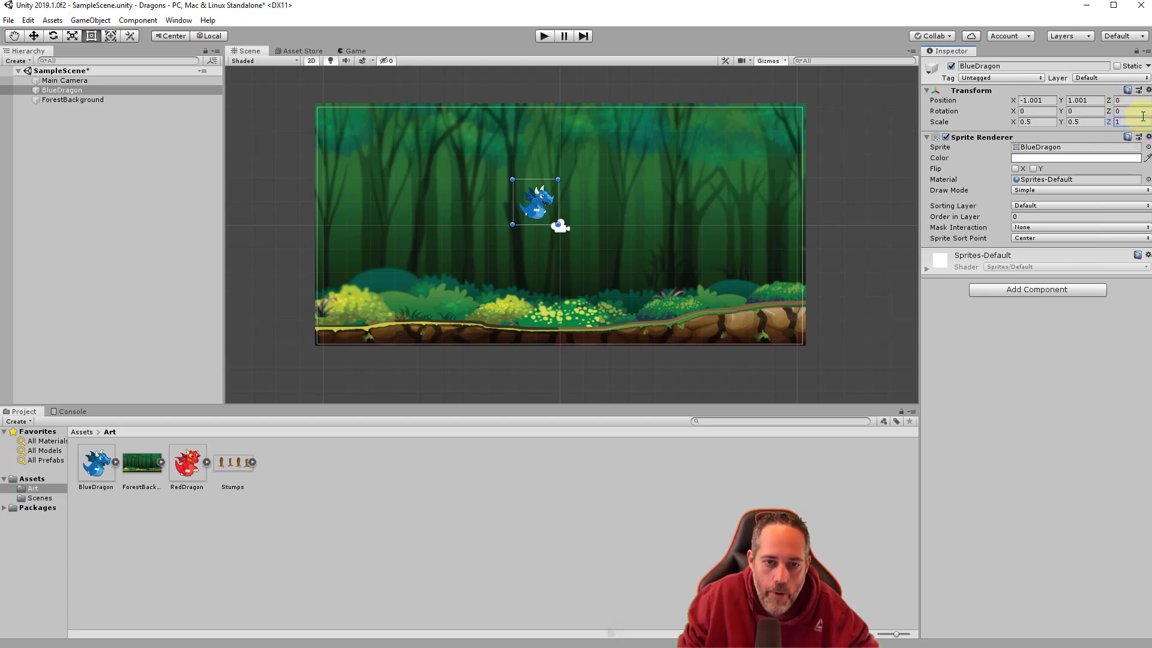
type("1")
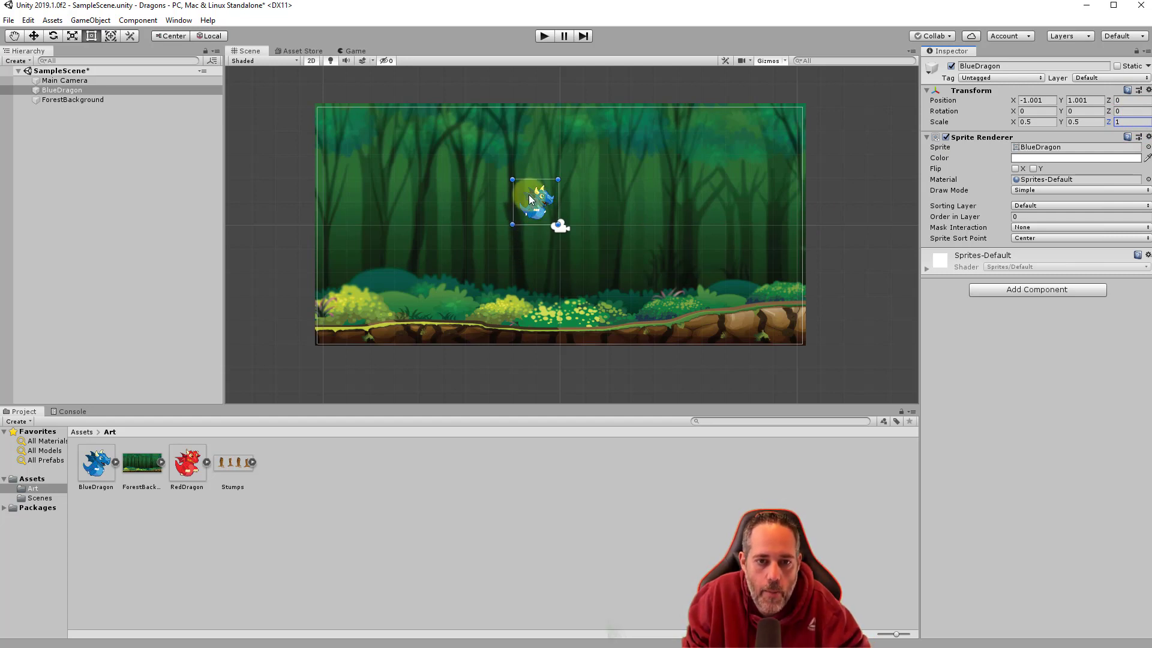
Move BlueDragon to the forest's upper-left area at about X -7.59, Y 2.57, and play-test the scene.
left_click_drag(528, 191, 369, 153)
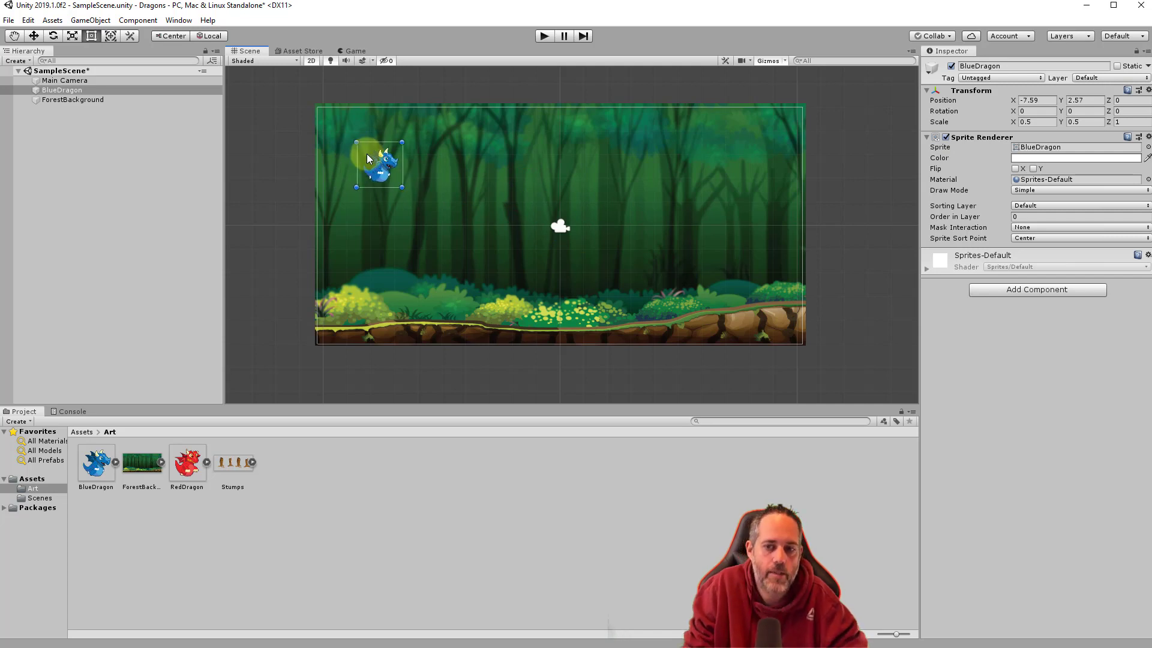
left_click(544, 38)
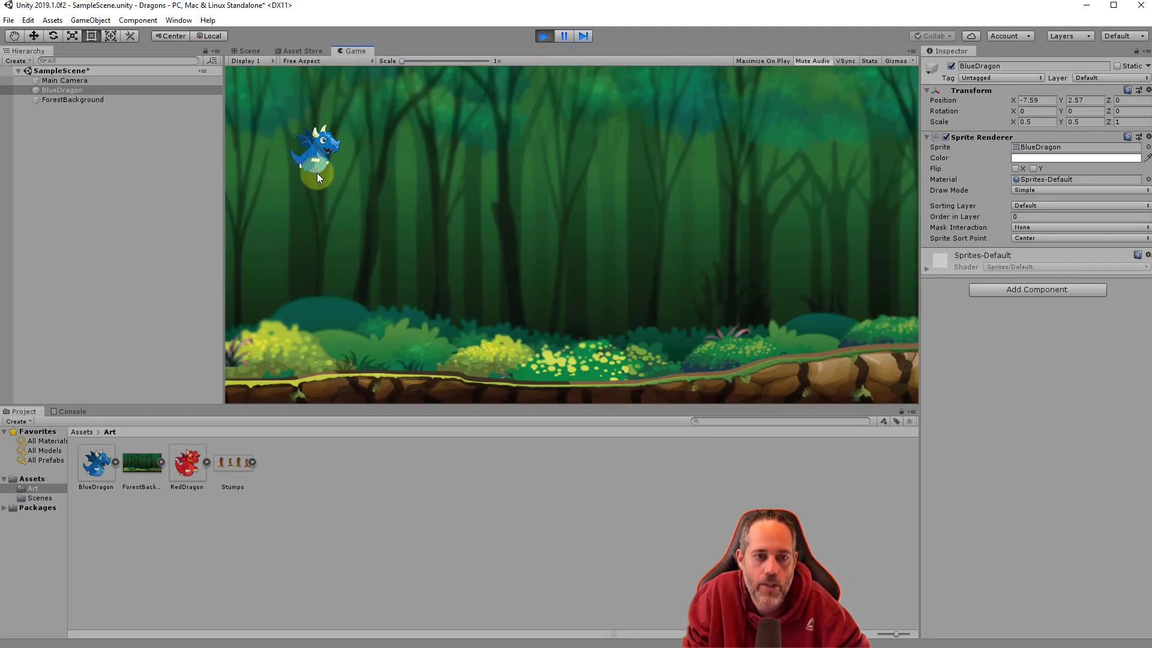
left_click(542, 37)
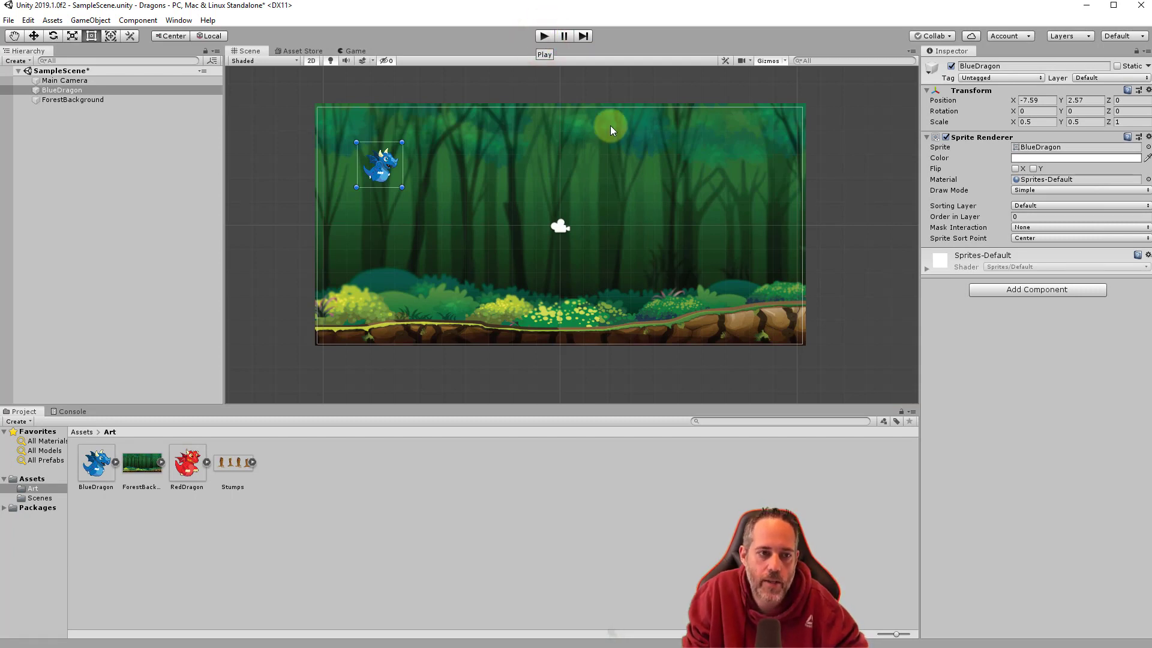
Add a Rigidbody 2D component from Physics 2D to BlueDragon, and run the scene briefly to test it.
left_click(96, 90)
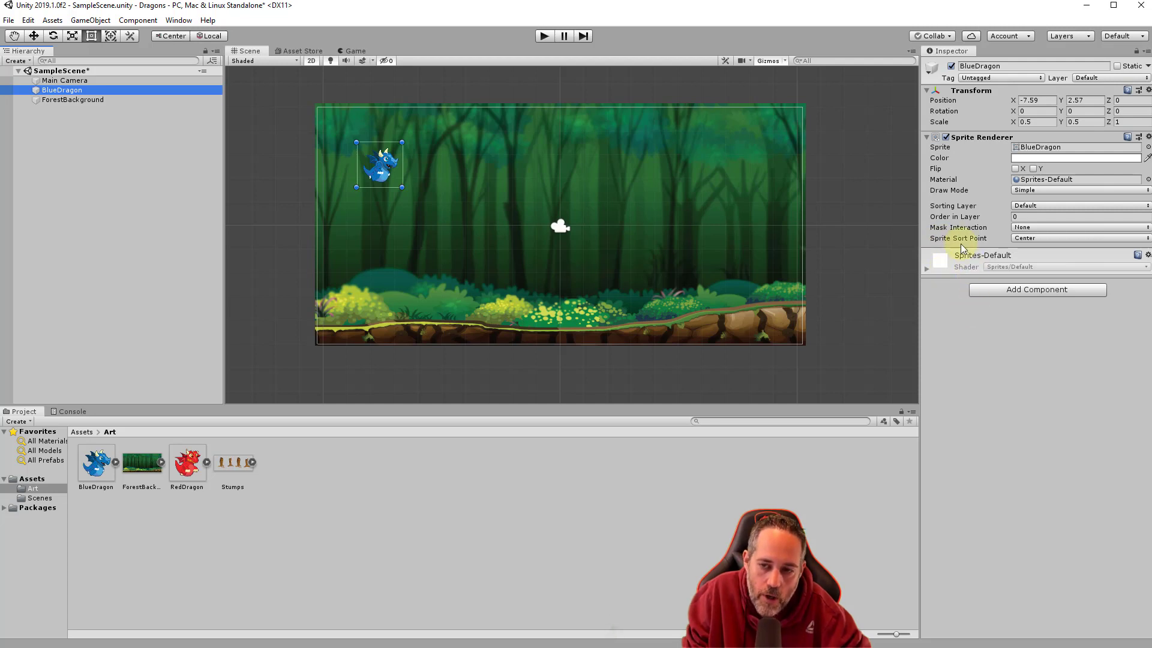
left_click(931, 268)
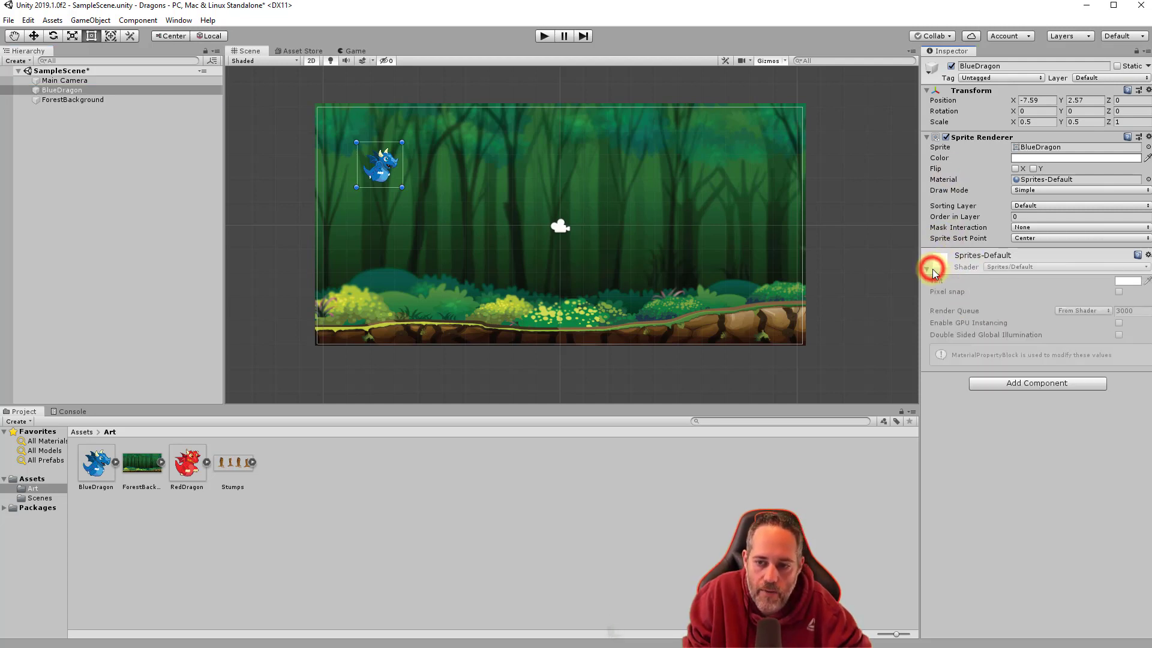
left_click(933, 266)
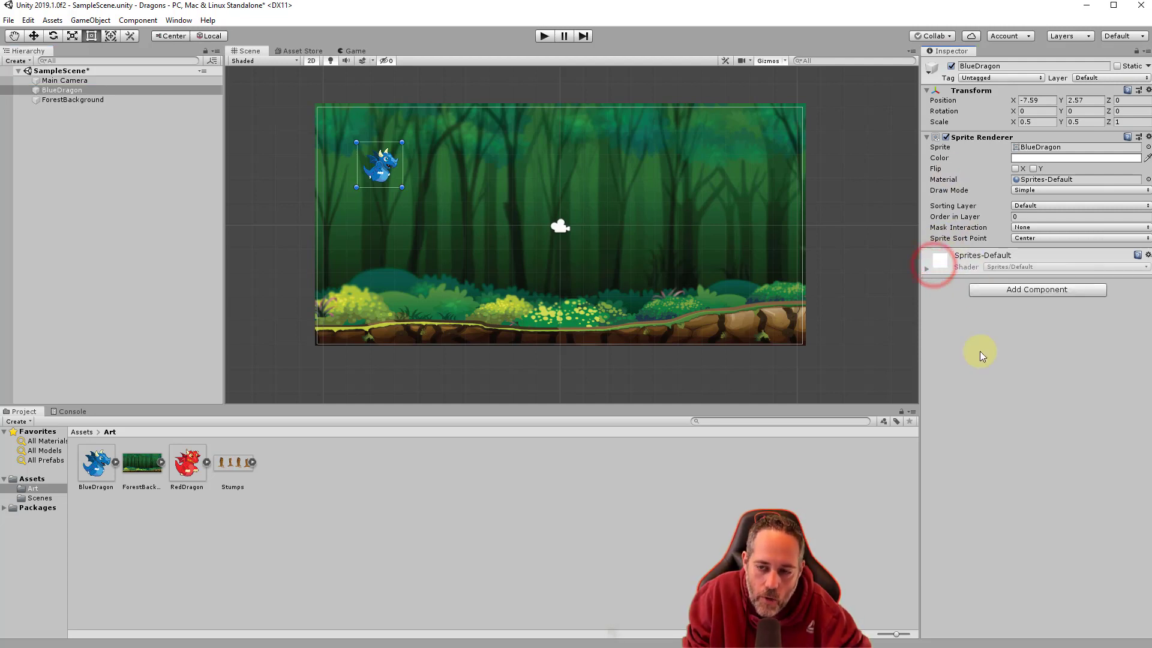
left_click(988, 294)
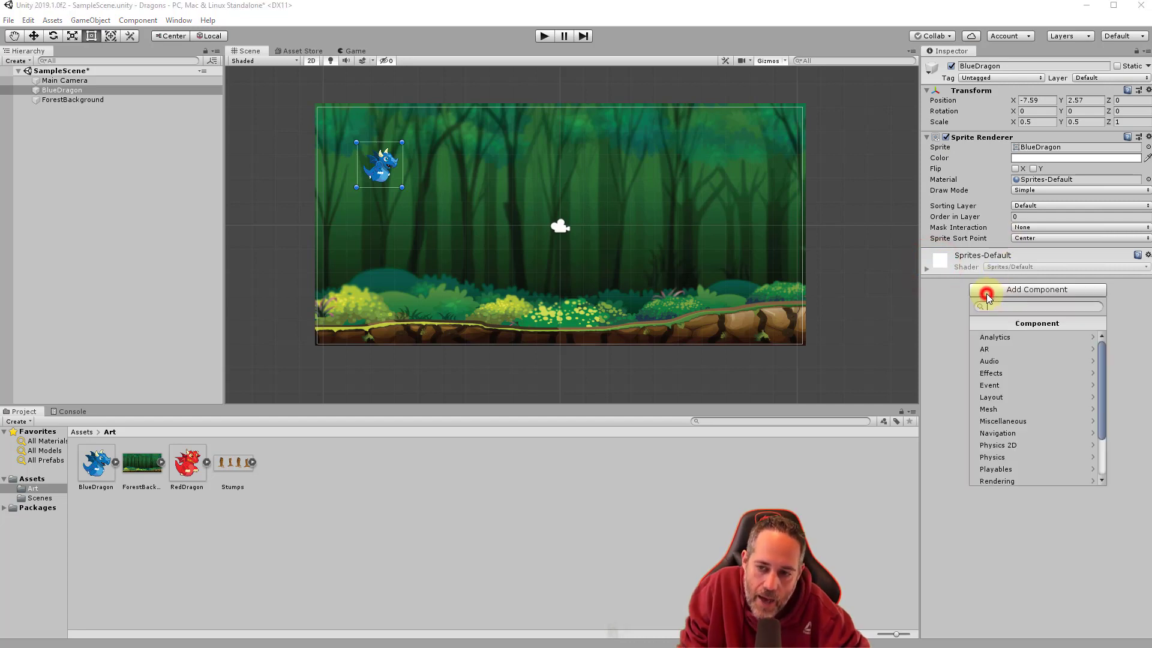
left_click(1019, 443)
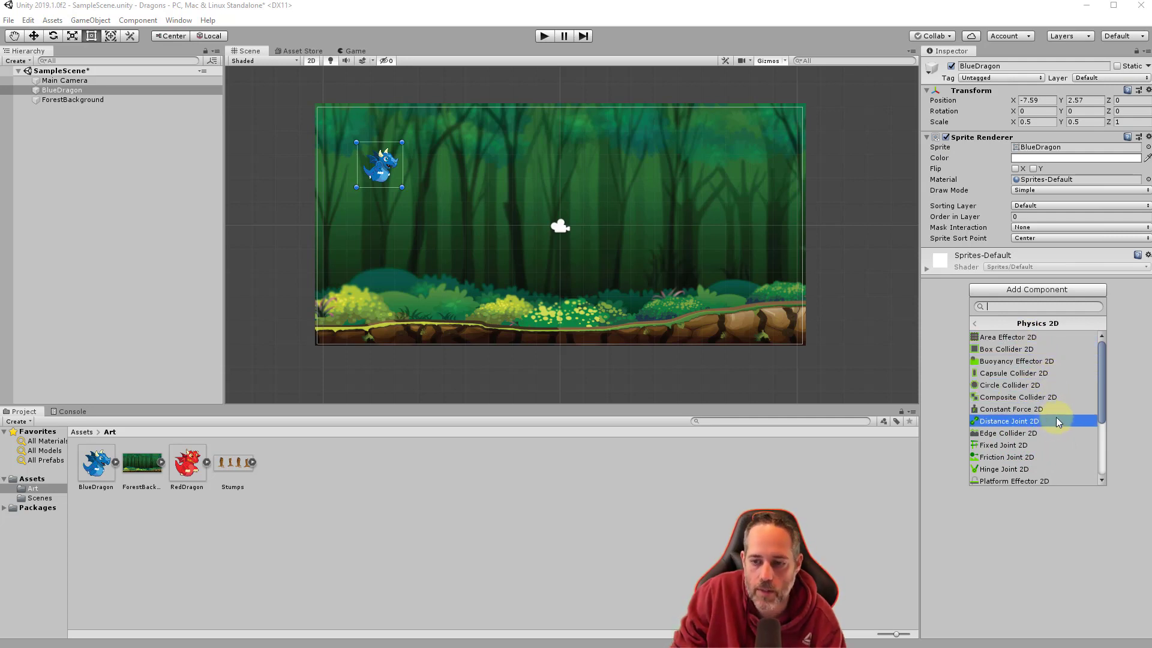
scroll(1057, 419, "down", 3)
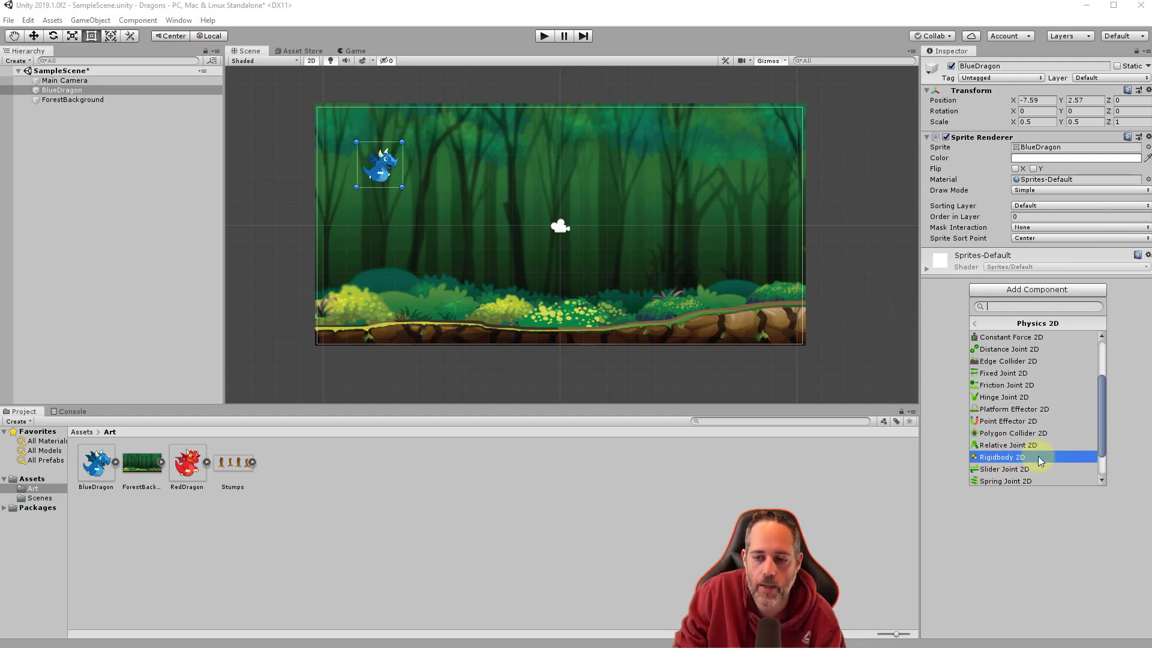
left_click(1038, 456)
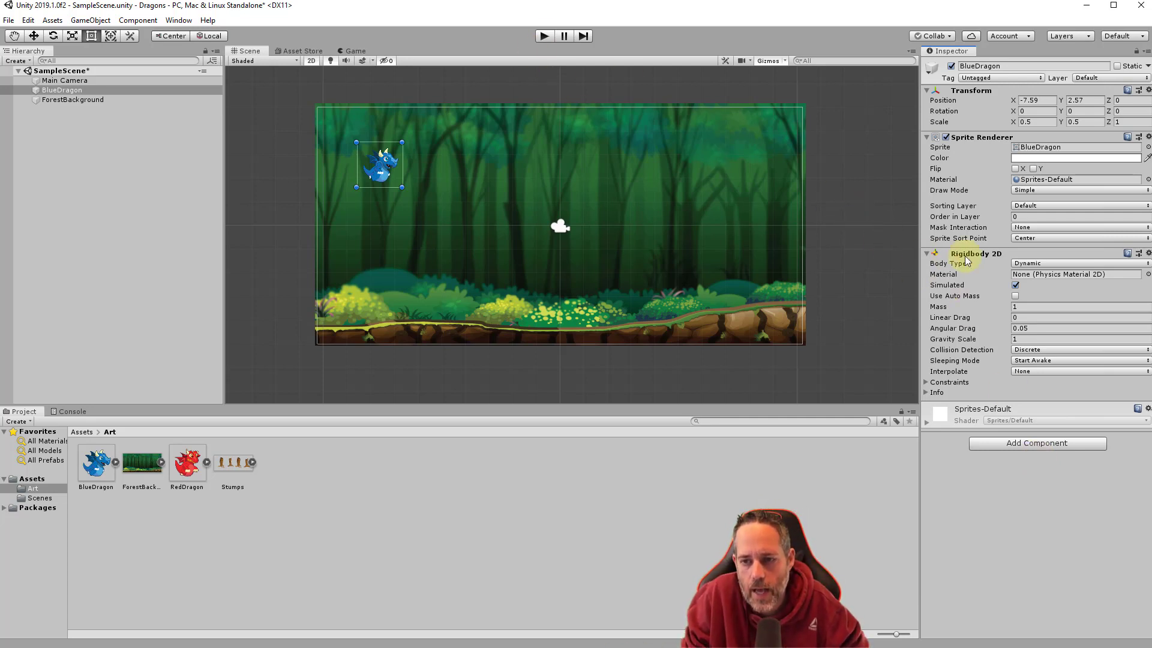
left_click(544, 37)
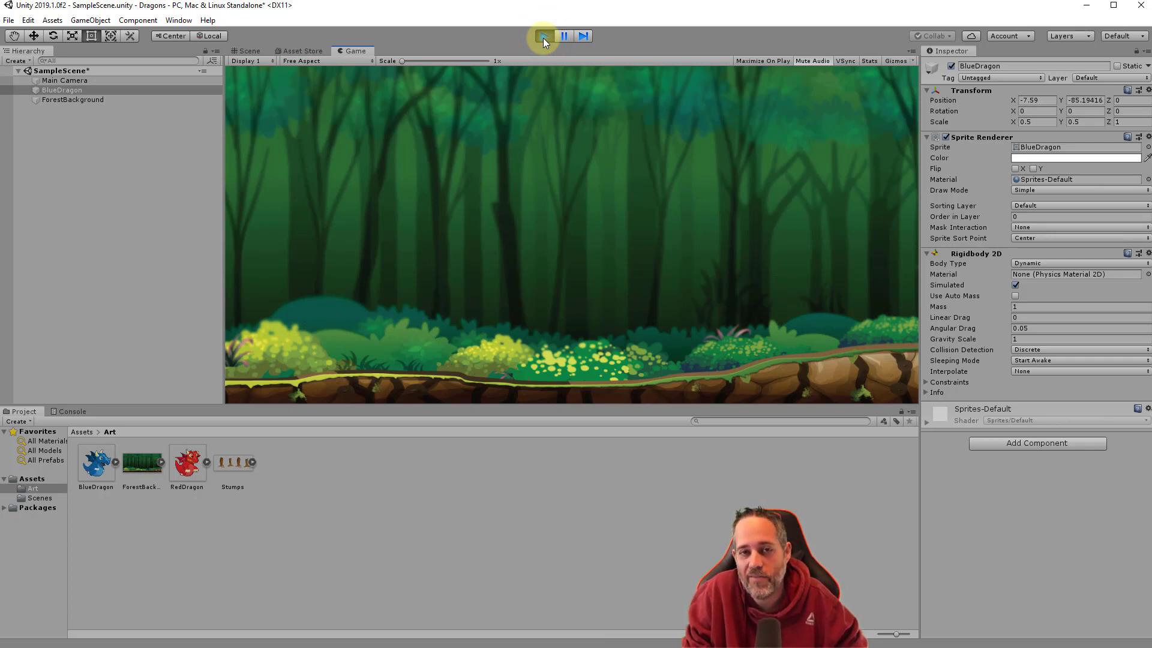
left_click(543, 37)
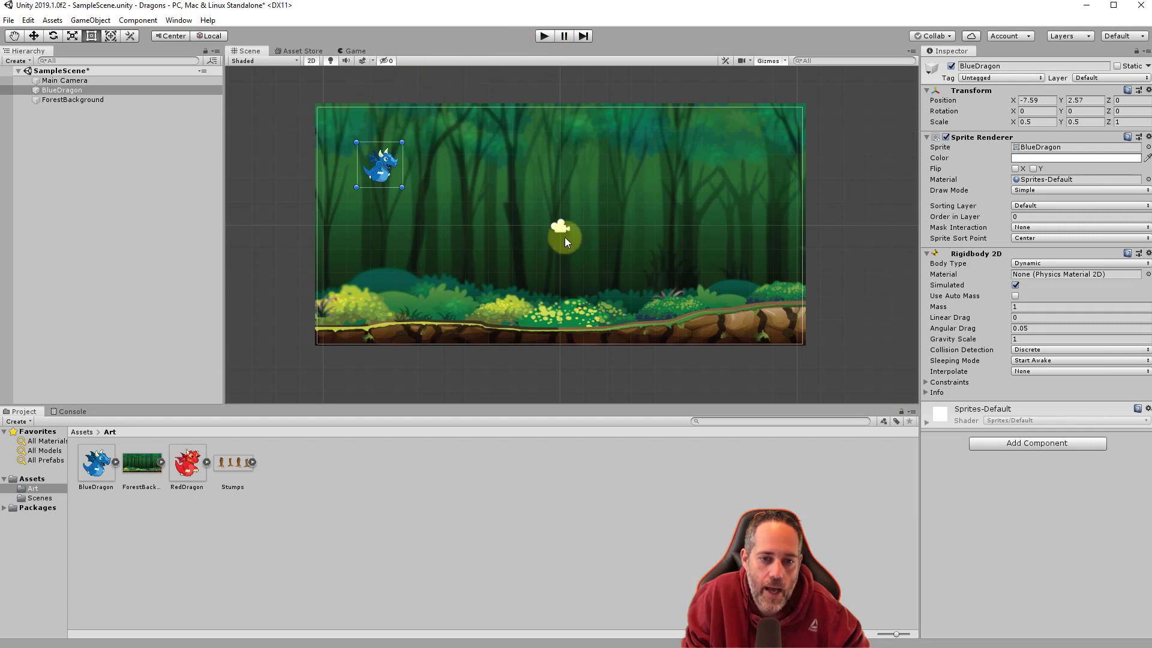
Dock the Game view alongside the Scene view so both are shown side by side.
left_click(353, 51)
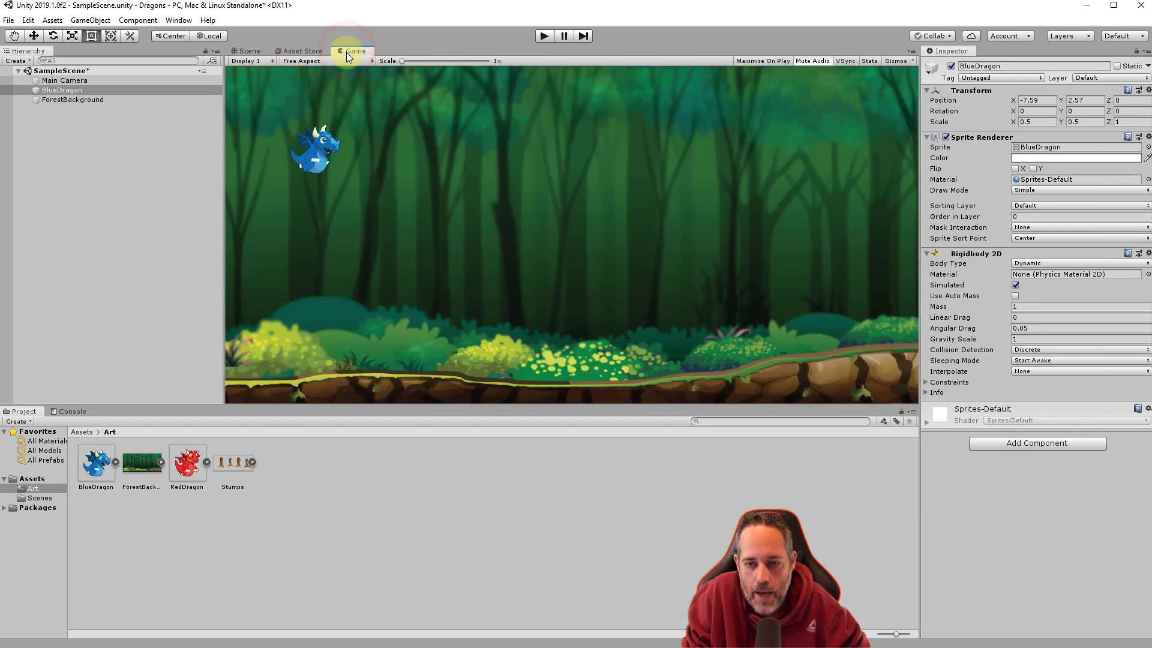
left_click_drag(351, 52, 832, 243)
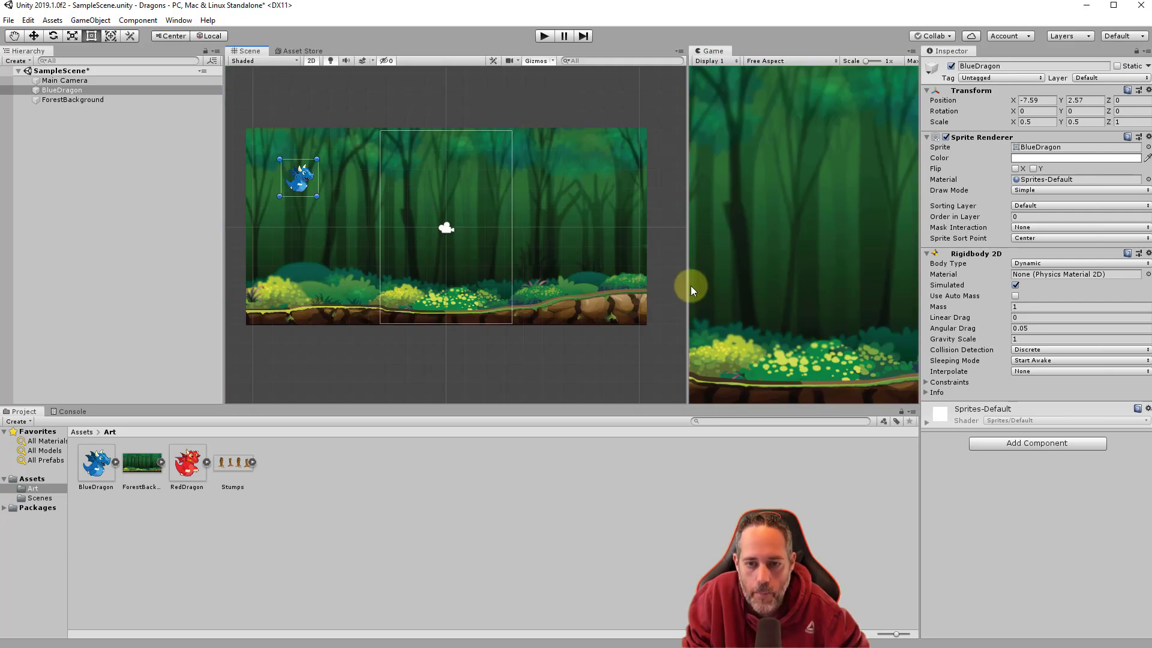
Widen the Game view beside the Scene view and set its display resolution to 1920x1080.
left_click_drag(690, 286, 539, 285)
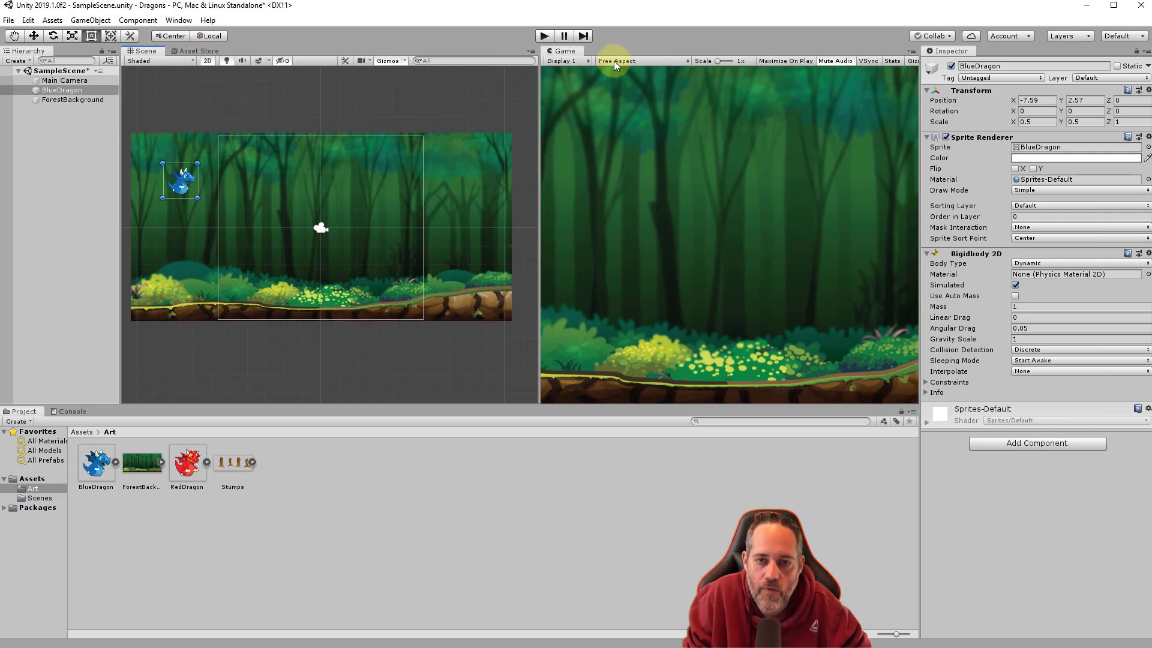
left_click(613, 60)
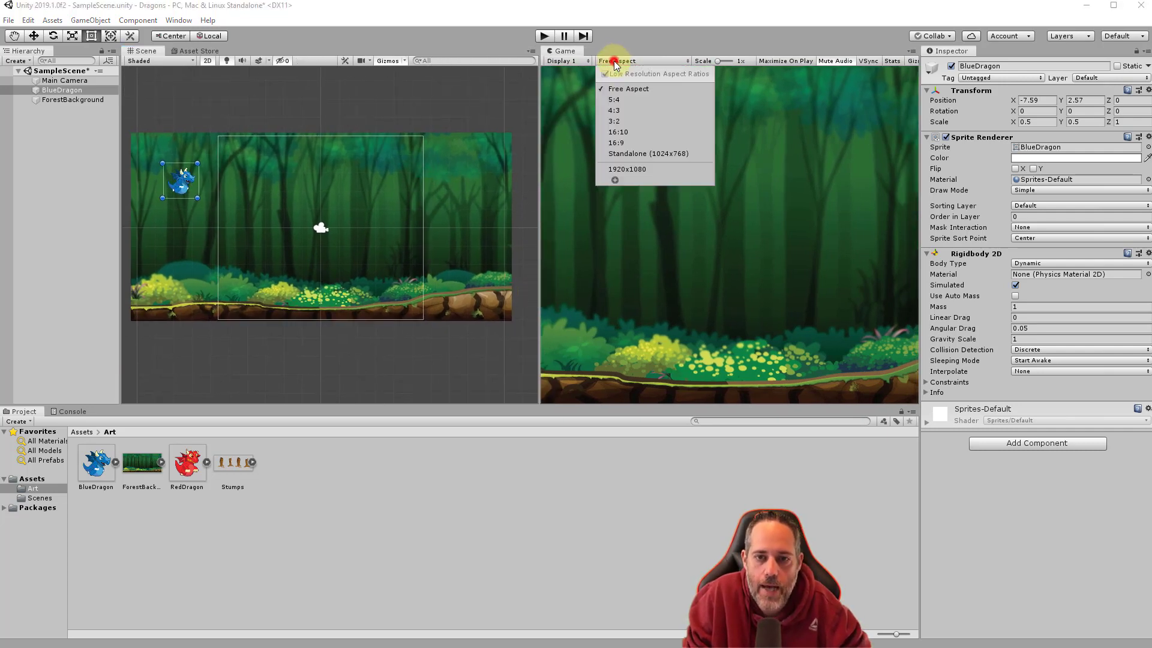
left_click(634, 170)
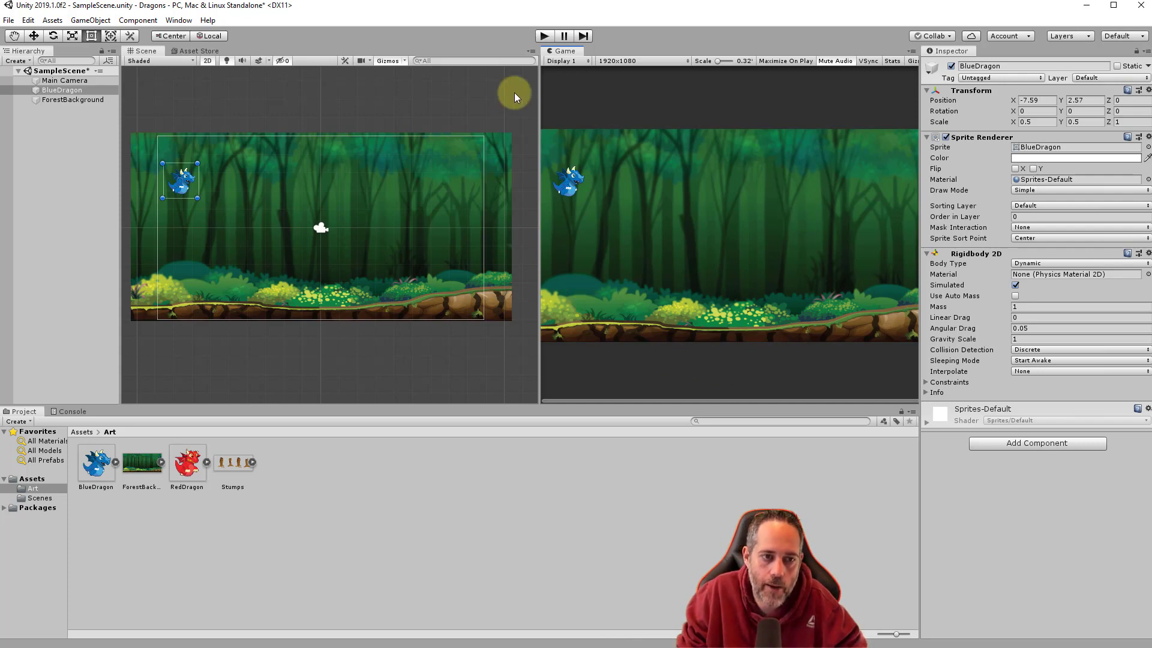
Run the scene to observe BlueDragon falling under gravity in both views, and stop play mode.
middle_click_drag(285, 249, 304, 196)
left_click(543, 36)
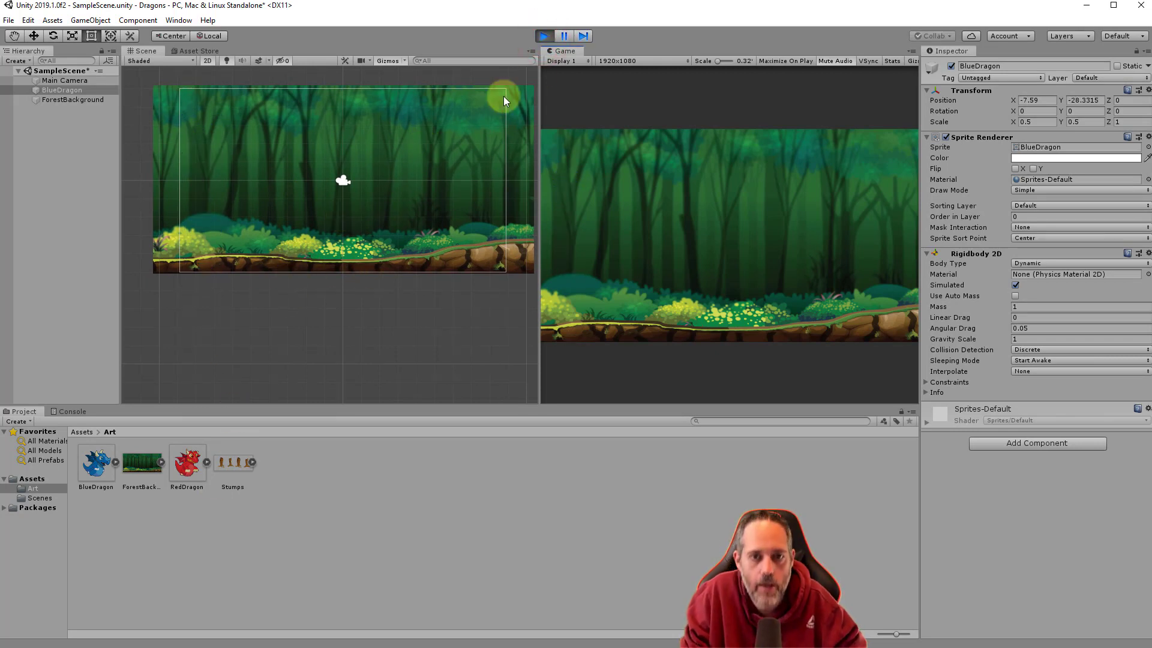
scroll(431, 239, "down", 3)
scroll(431, 239, "down", 4)
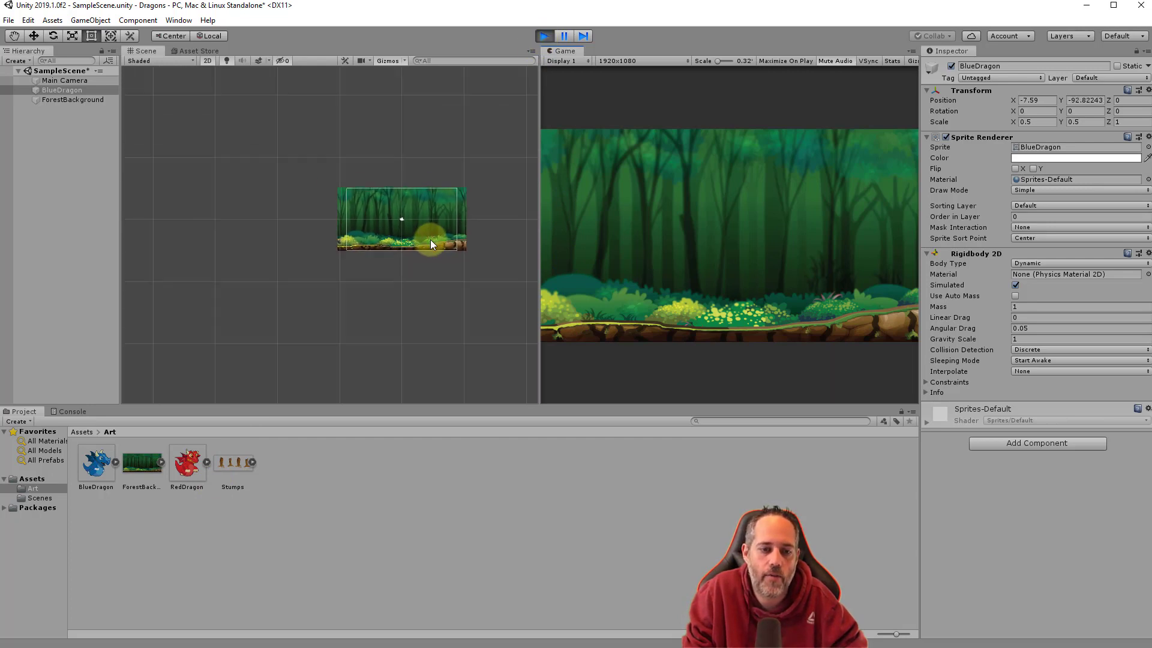
scroll(439, 249, "up", 4)
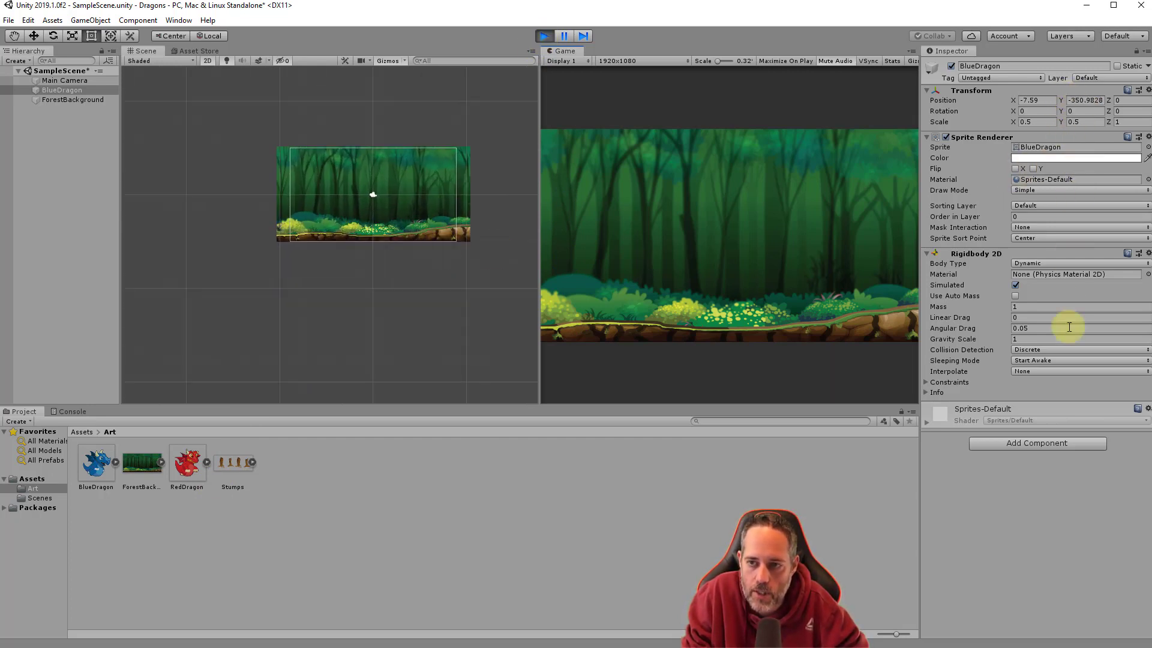
left_click(539, 37)
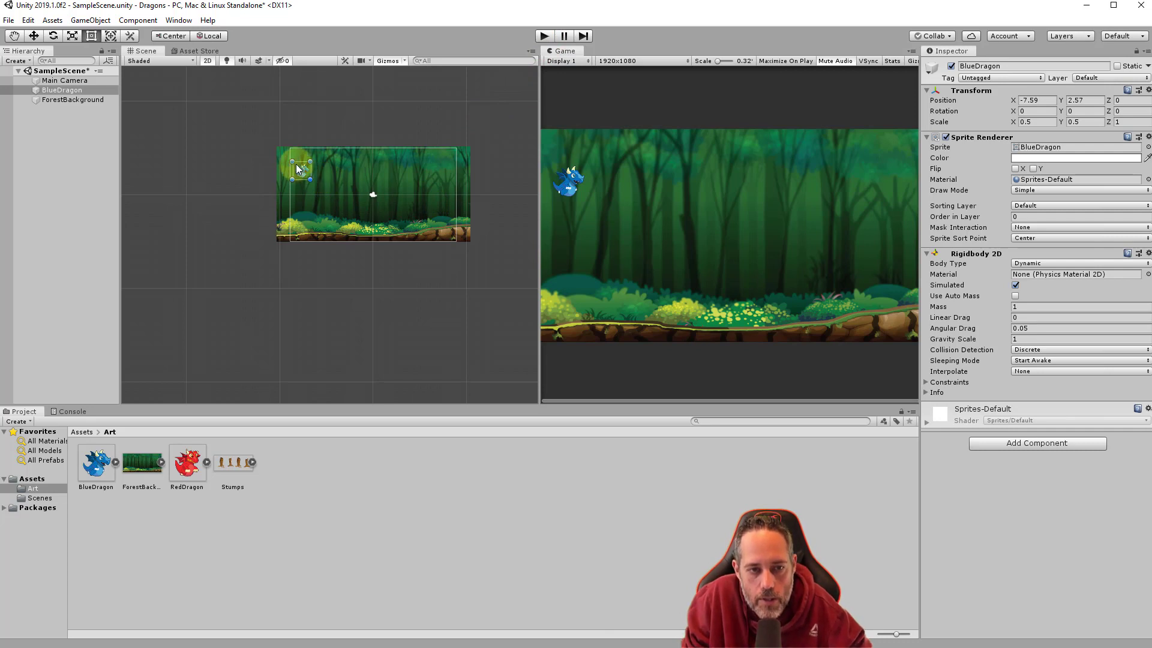
scroll(298, 169, "up", 6)
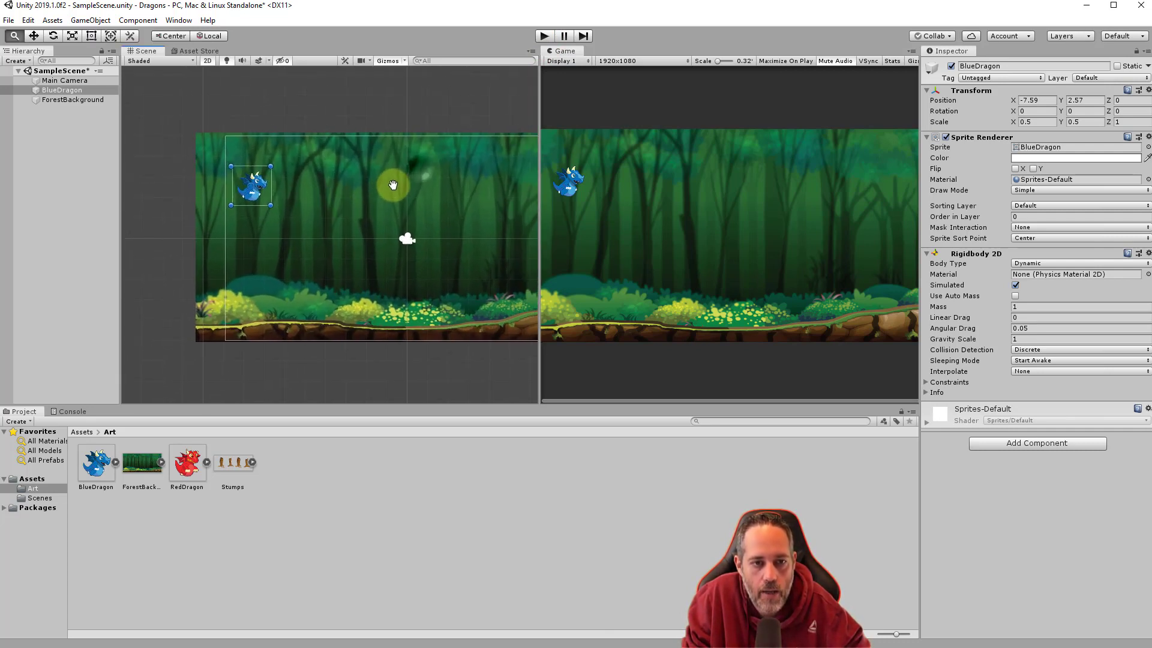
middle_click_drag(393, 185, 391, 186)
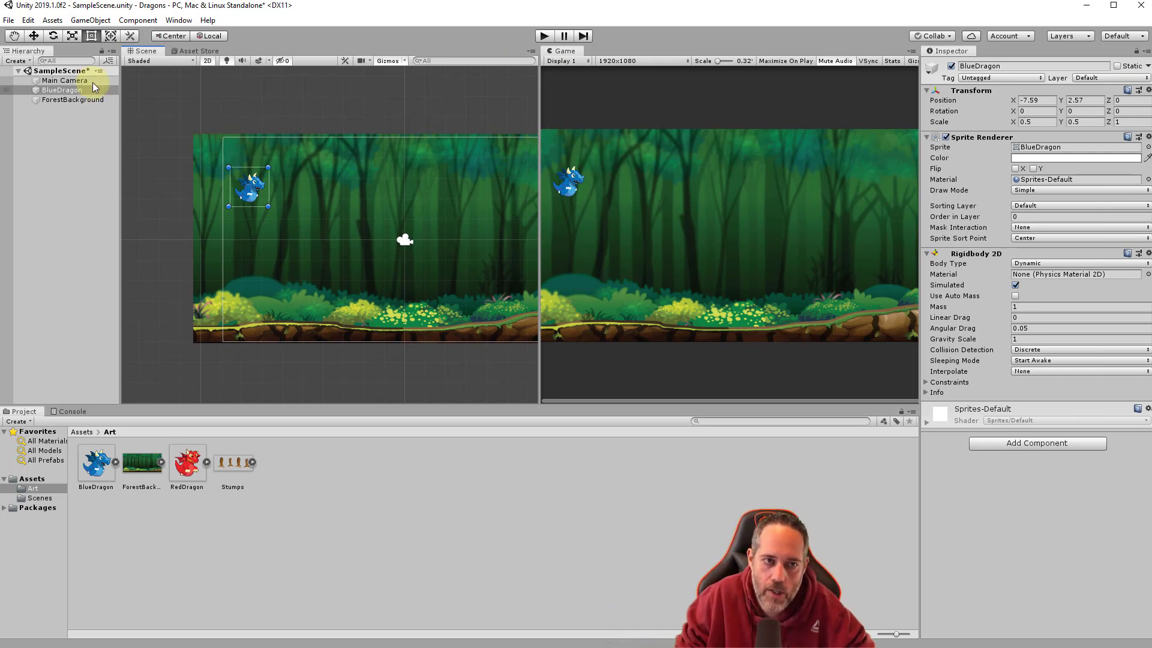
Dock the Game view in the same group as the Scene view, and return to the Scene view.
left_click_drag(558, 51, 179, 52)
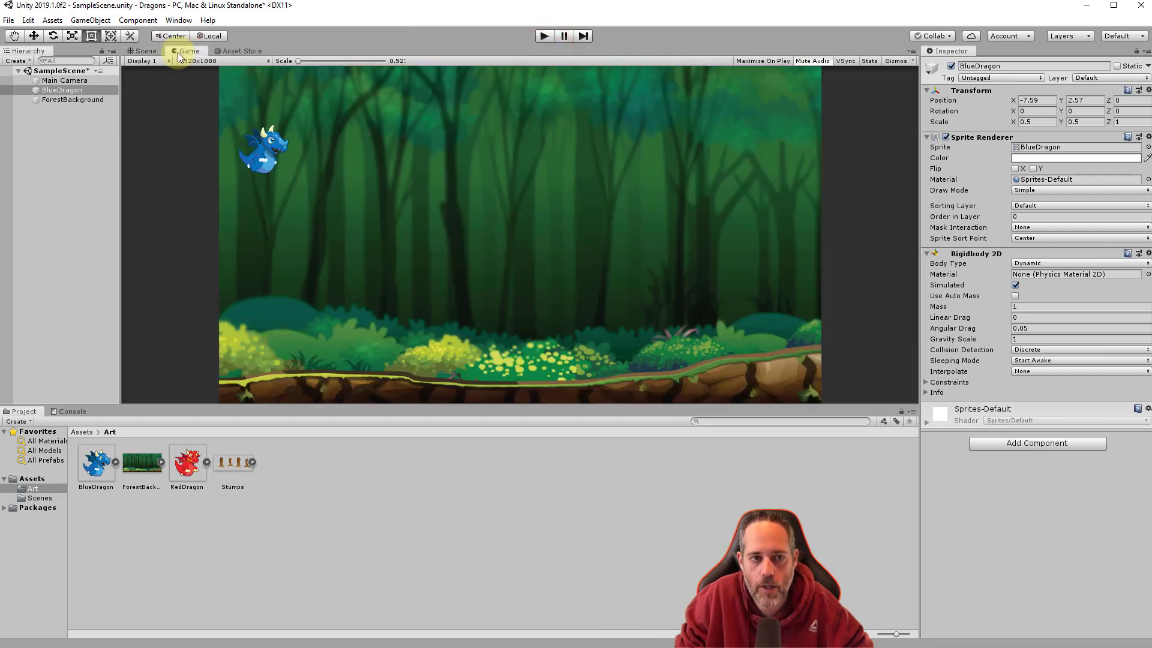
left_click(144, 51)
left_click(187, 51)
left_click(144, 54)
left_click(186, 51)
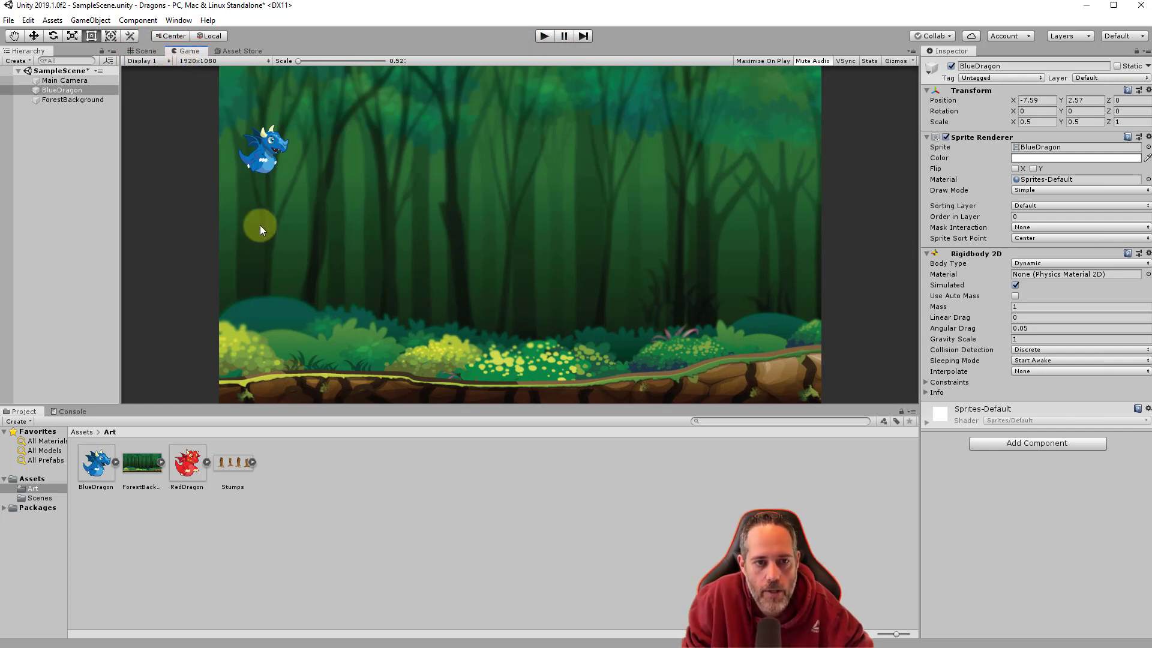
left_click(144, 51)
left_click(280, 580)
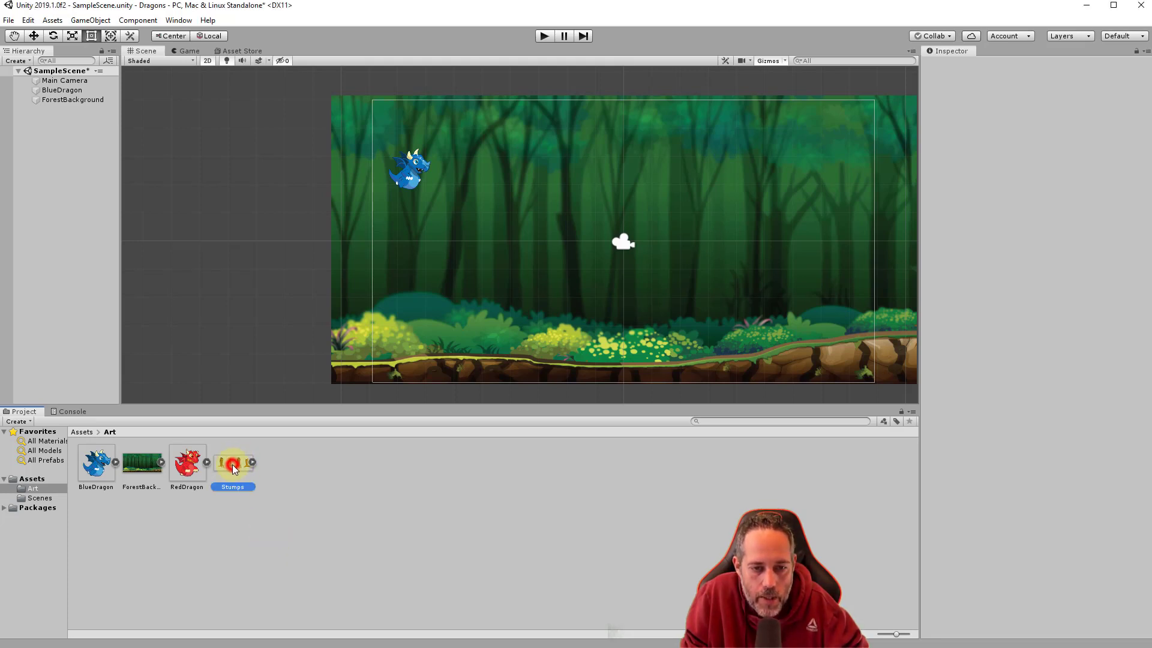
left_click_drag(233, 469, 542, 306)
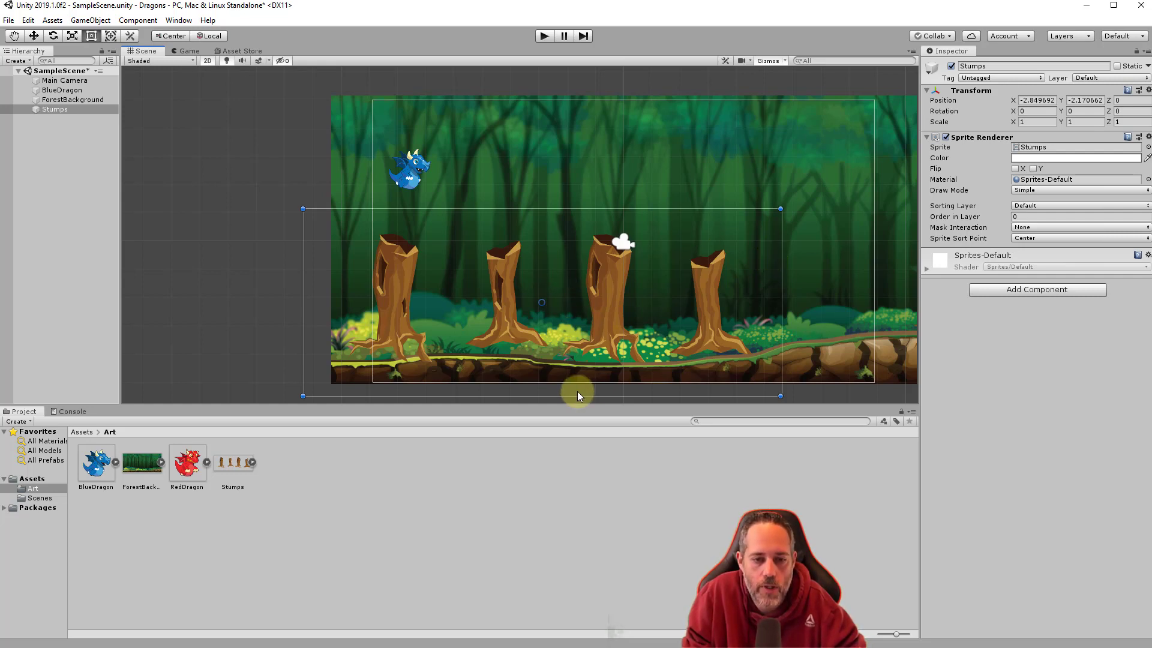
mouse_move(533, 296)
left_mouse_down()
mouse_move(549, 348)
mouse_move(430, 348)
mouse_move(561, 333)
mouse_move(545, 302)
left_mouse_up()
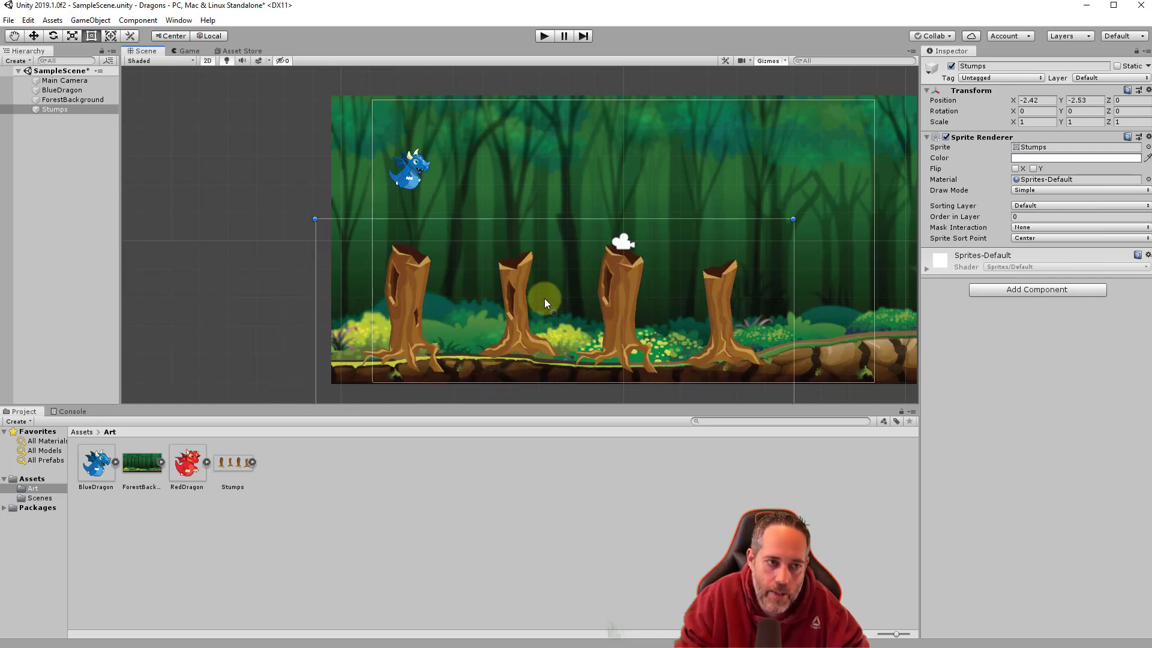
left_click(71, 112)
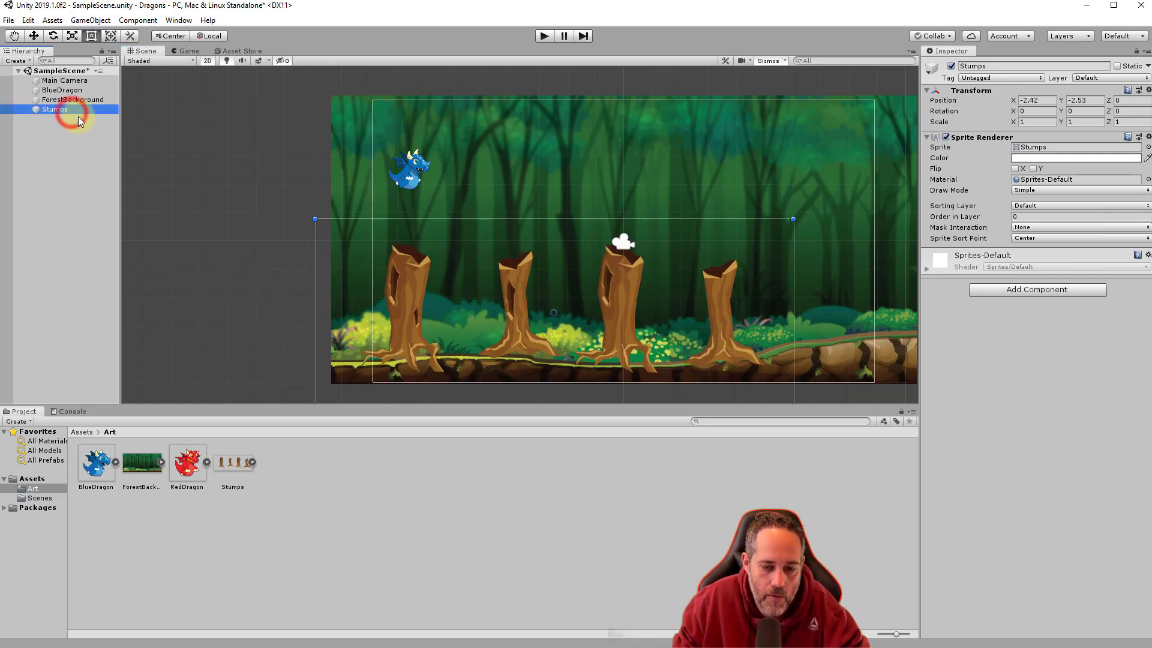
key("Delete")
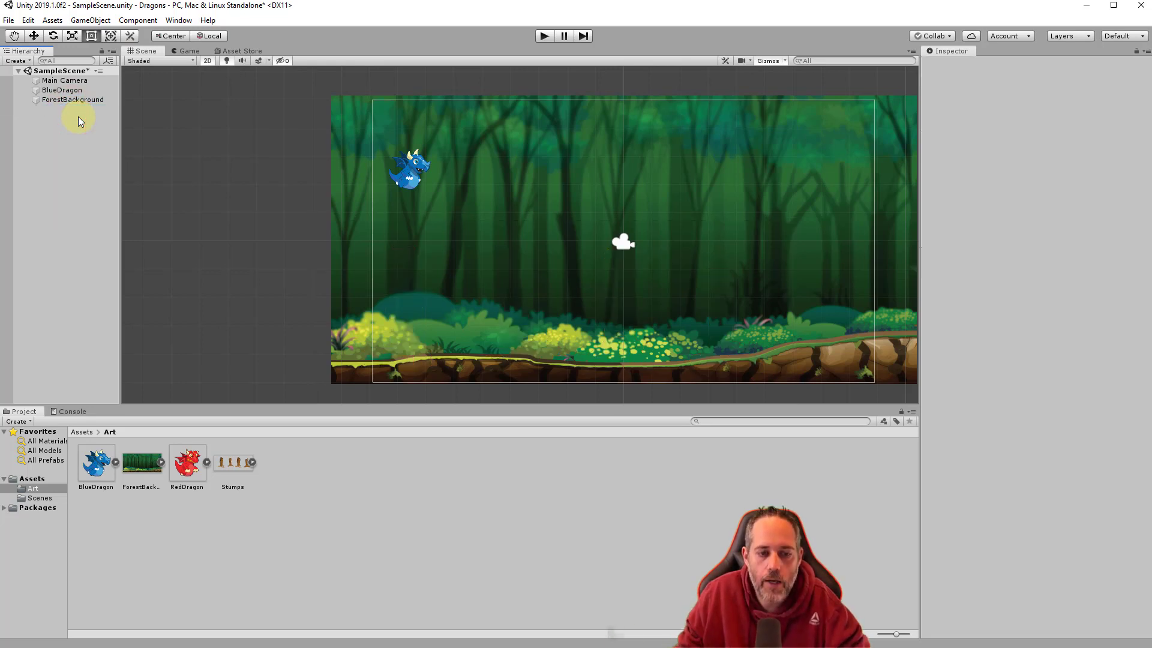
Set the Stumps texture's Sprite Mode to Multiple, keeping its type as Sprite (2D and UI), and apply the import settings.
left_click(222, 462)
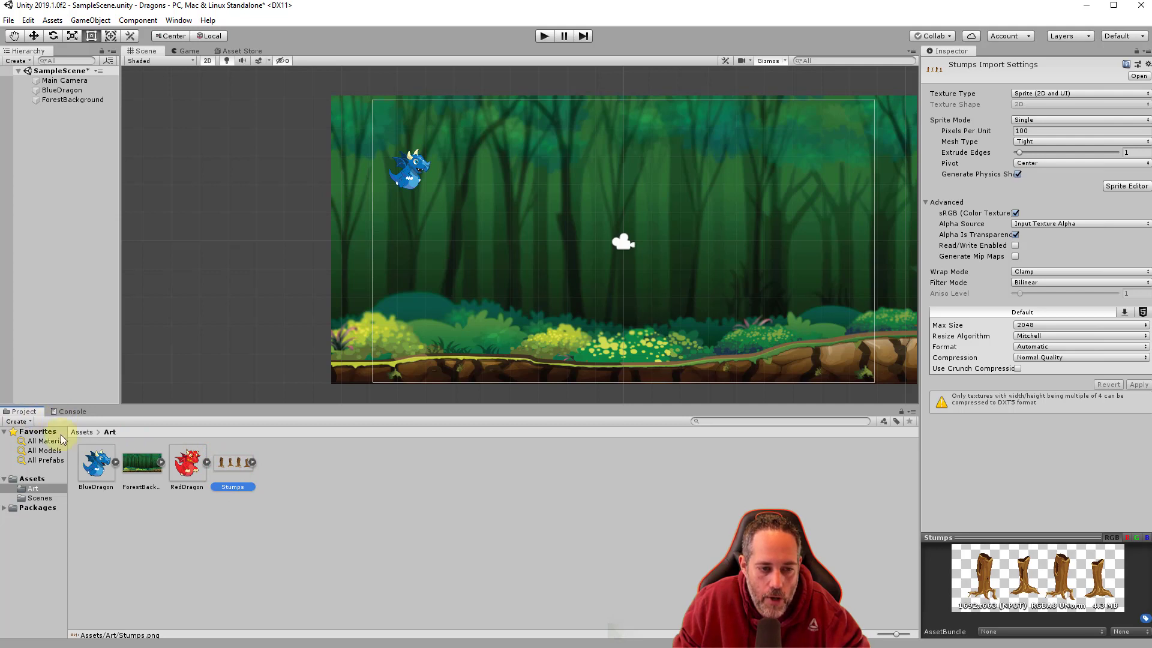
left_click(1044, 93)
left_click(1030, 147)
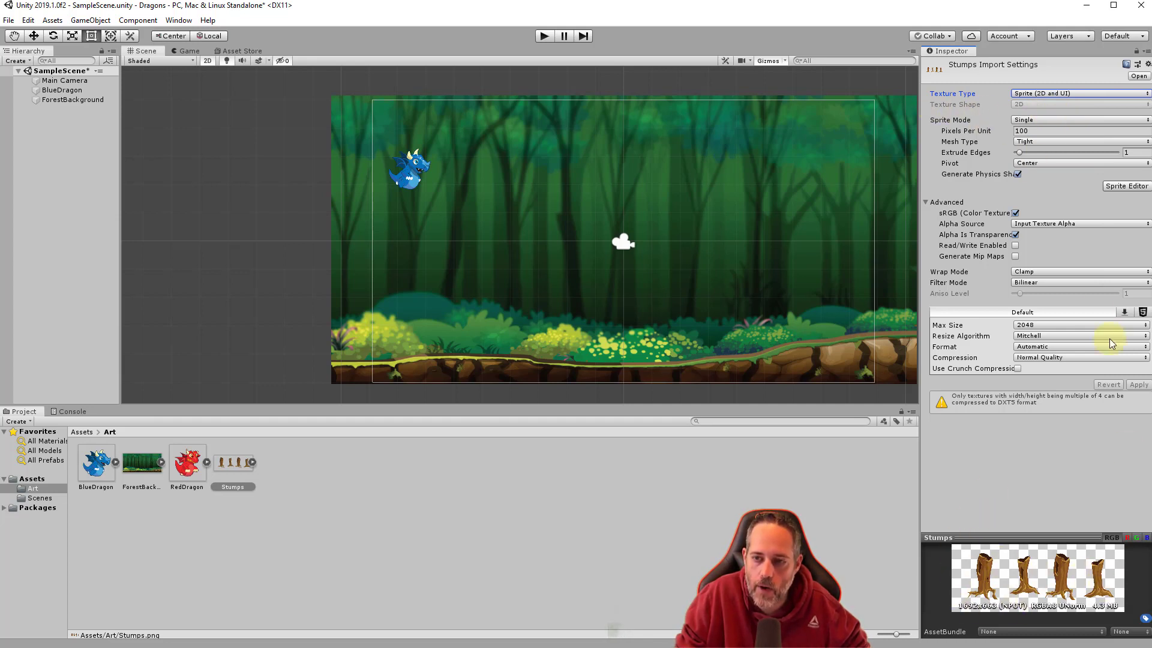
left_click(1053, 120)
left_click(1068, 146)
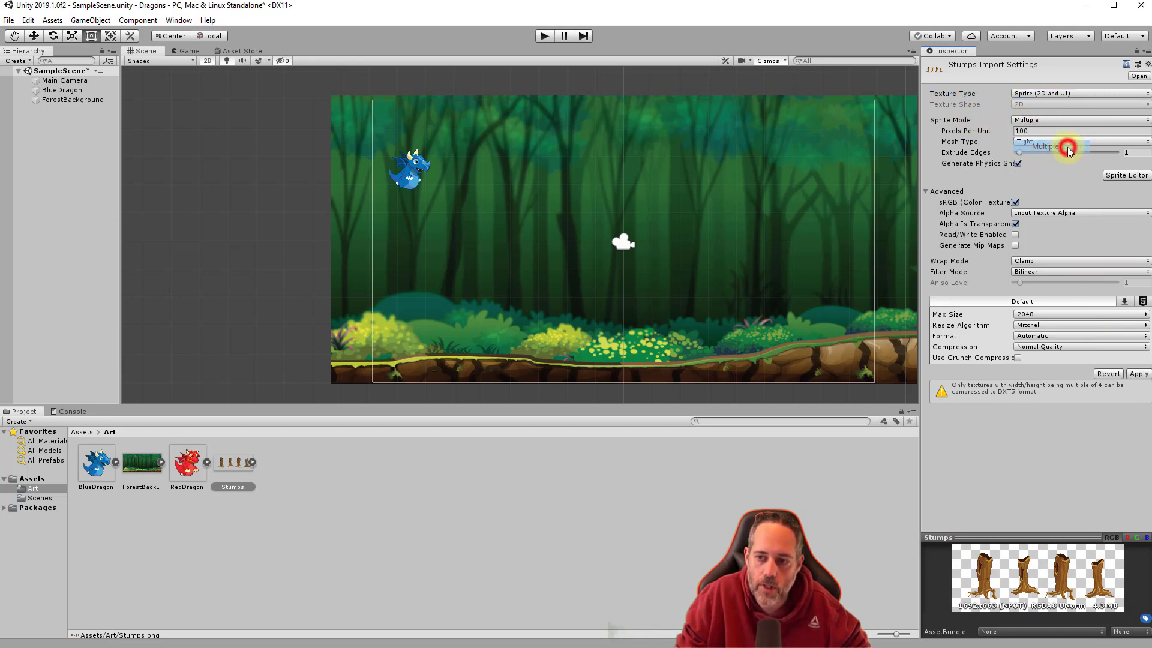
left_click(1133, 376)
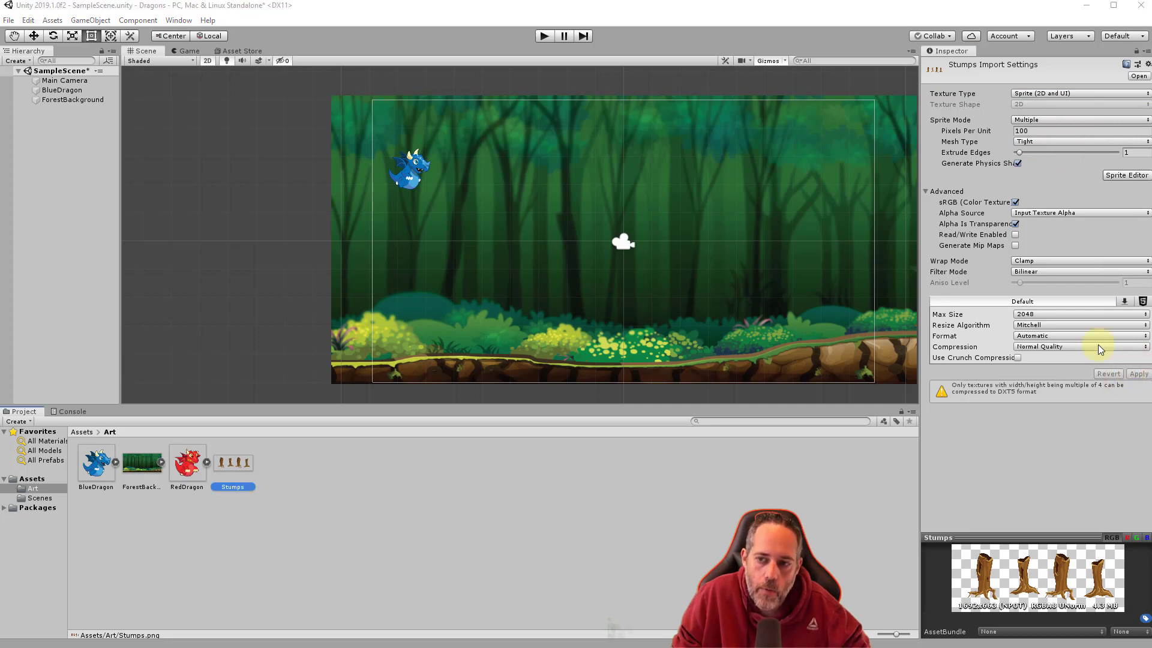
Slice the Stumps sheet in the Sprite Editor with Automatic type, Center pivot and Delete Existing method, and apply the slices.
left_click(1125, 176)
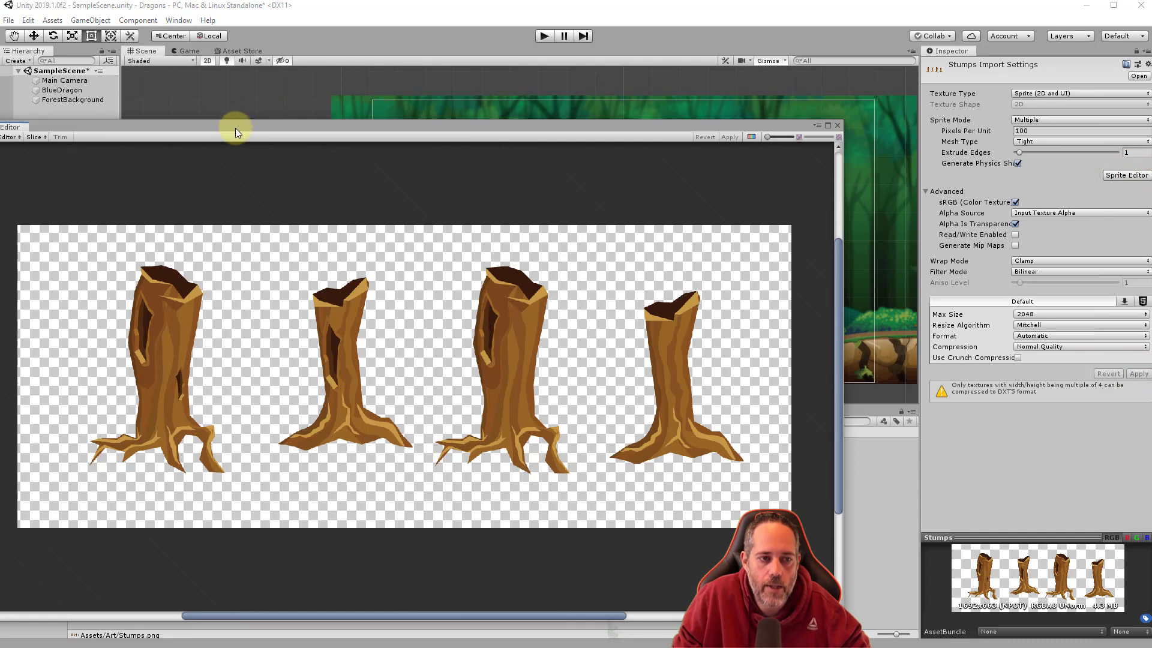
left_click_drag(236, 128, 403, 84)
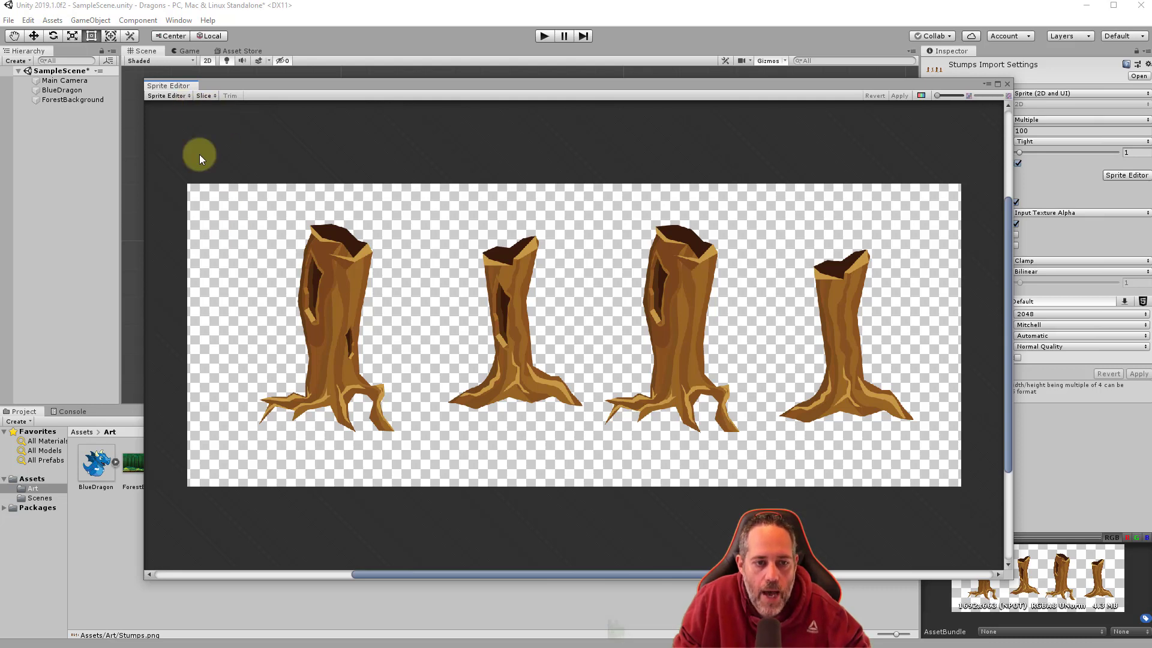
left_click(161, 96)
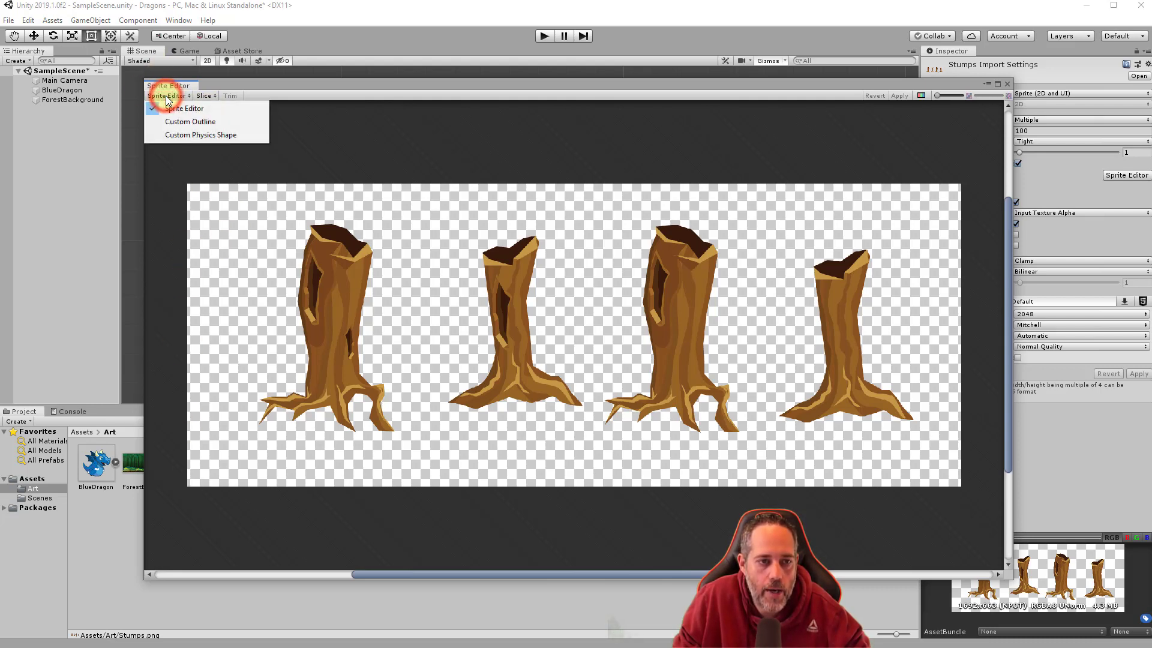
left_click(201, 97)
left_click(204, 97)
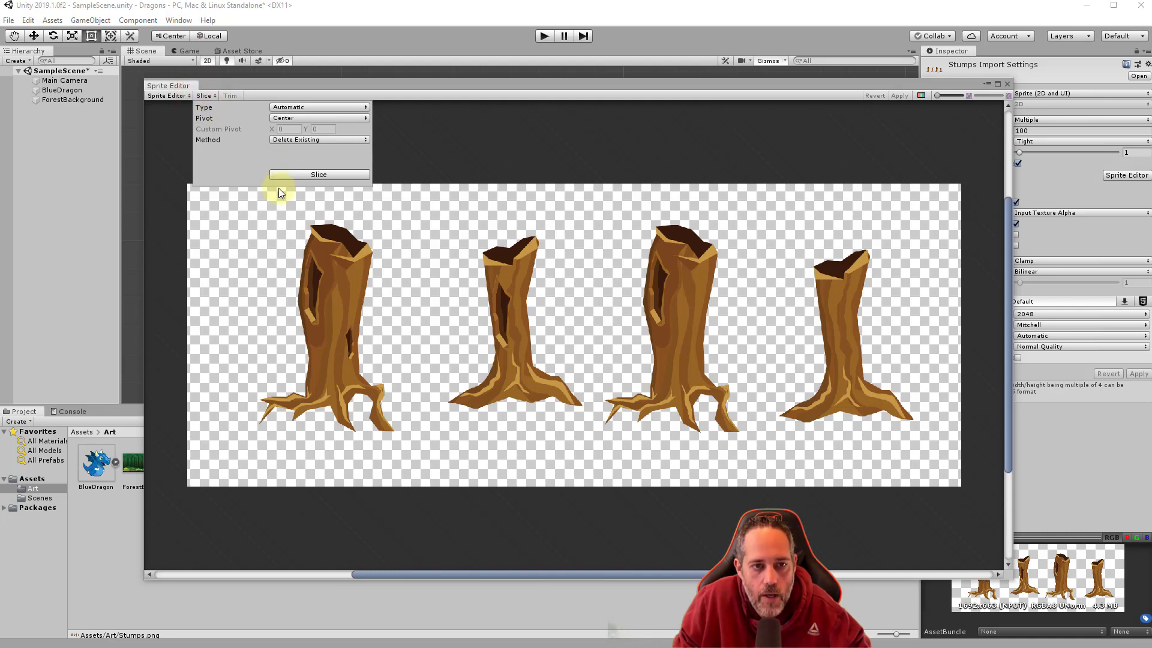
left_click(282, 173)
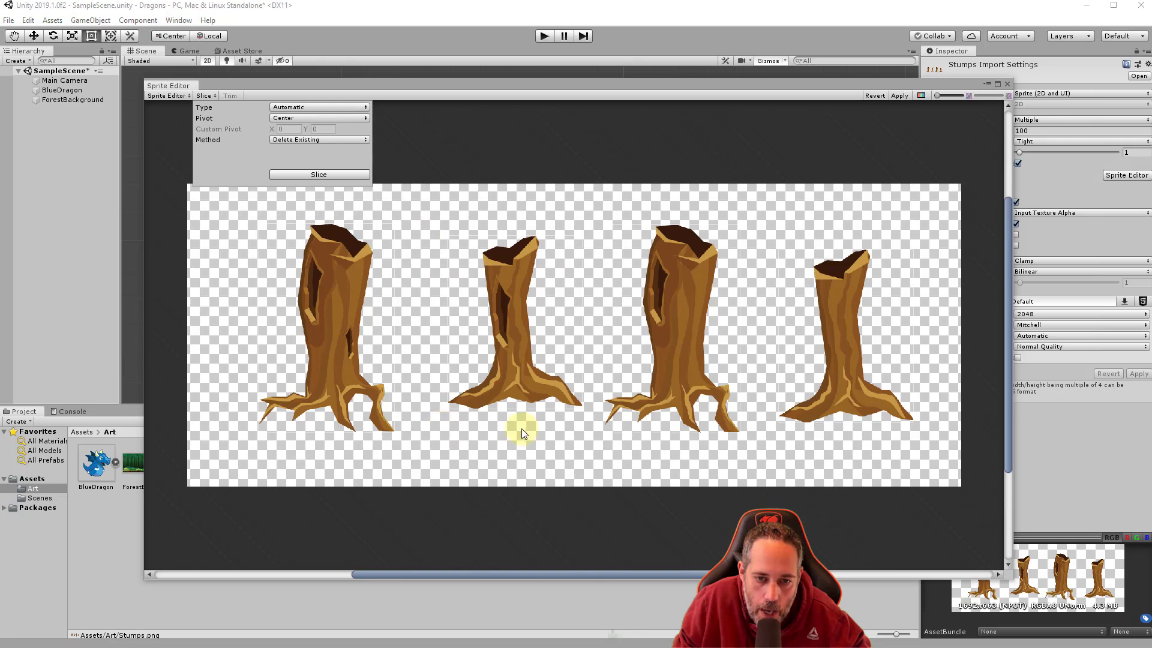
left_click(573, 156)
scroll(578, 265, "up", 3)
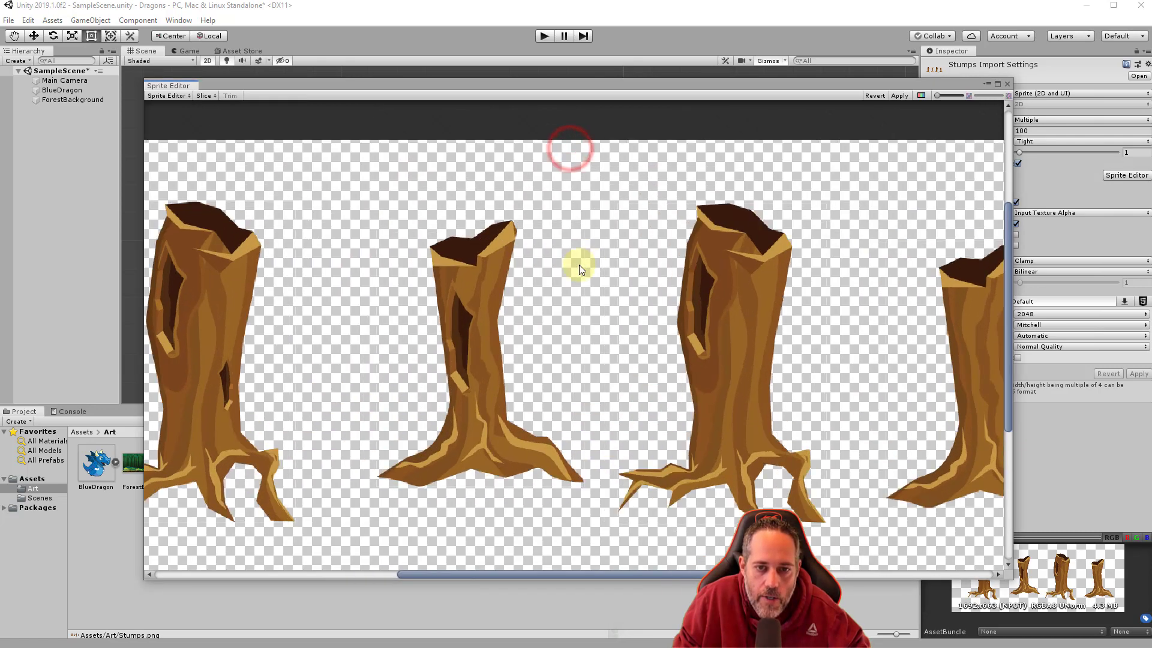
scroll(575, 420, "down", 3)
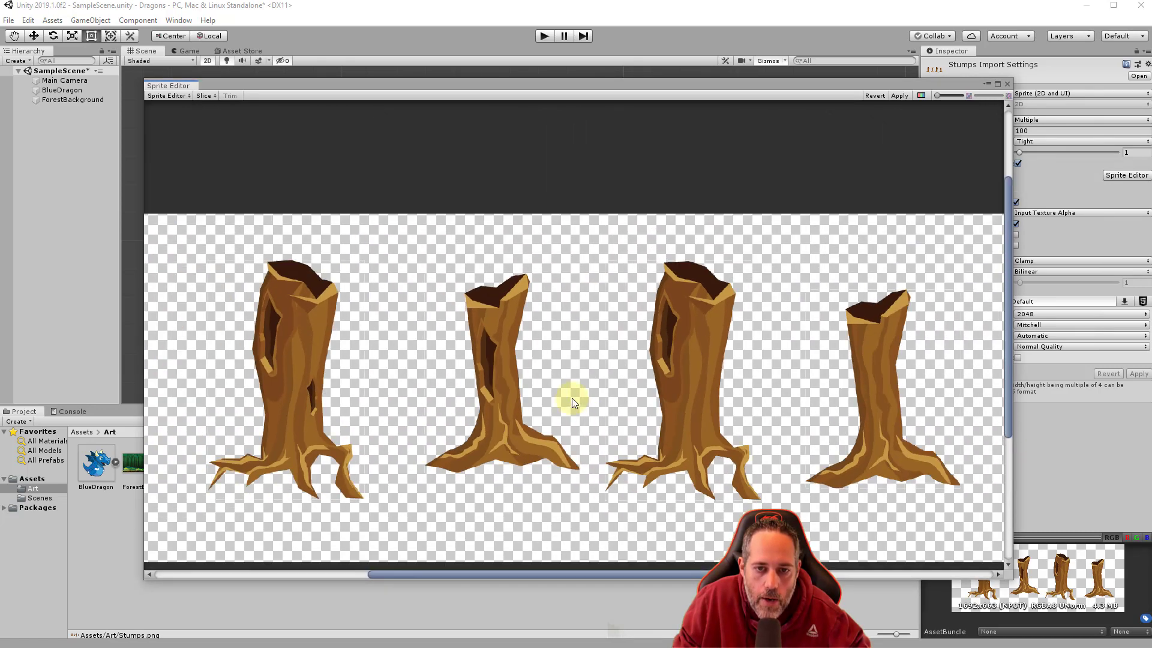
left_click(901, 95)
left_click(1007, 83)
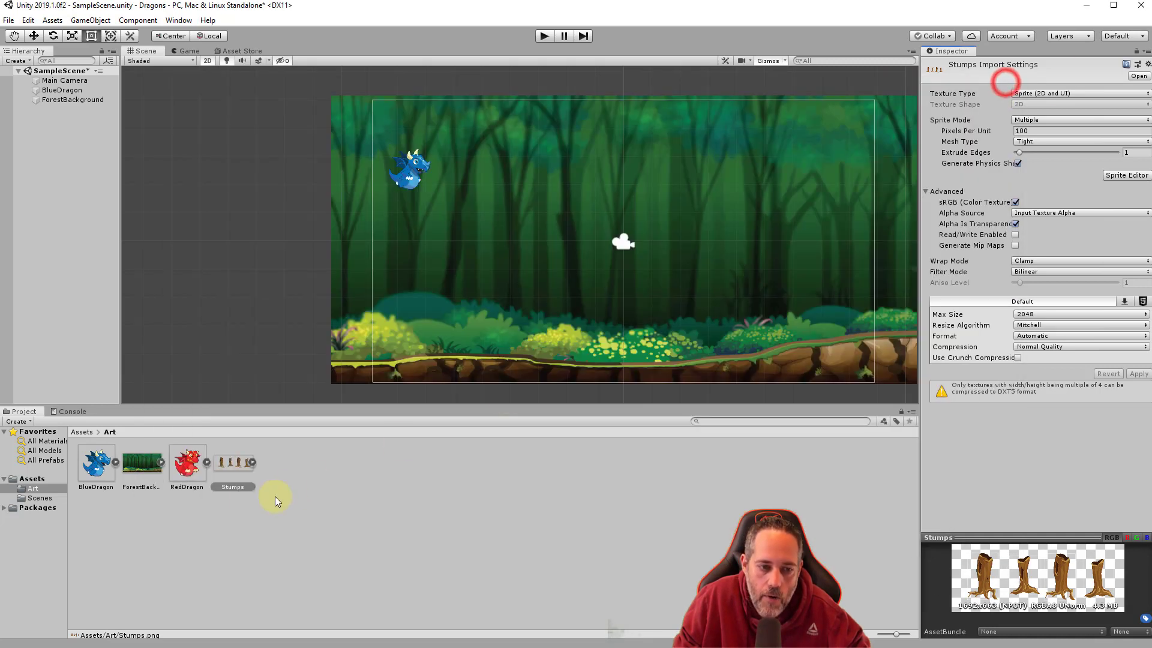
Expand the sliced Stumps asset and place Stumps_0 directly below BlueDragon at about X -7.80, Y -3.66.
left_click(251, 464)
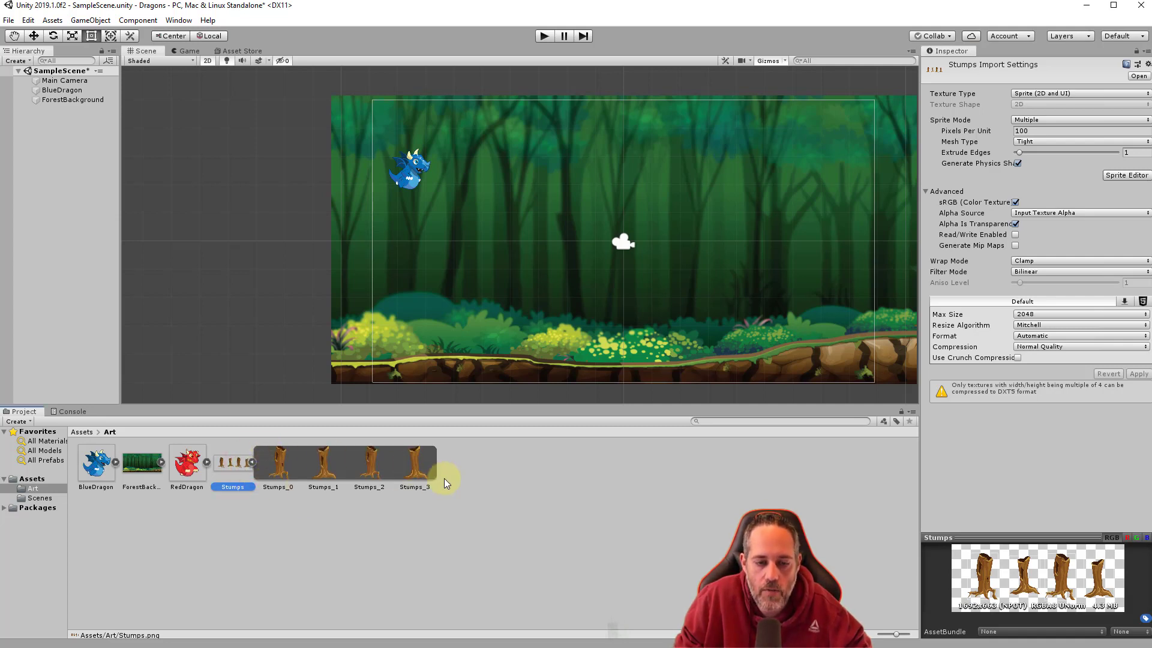
left_click(274, 467)
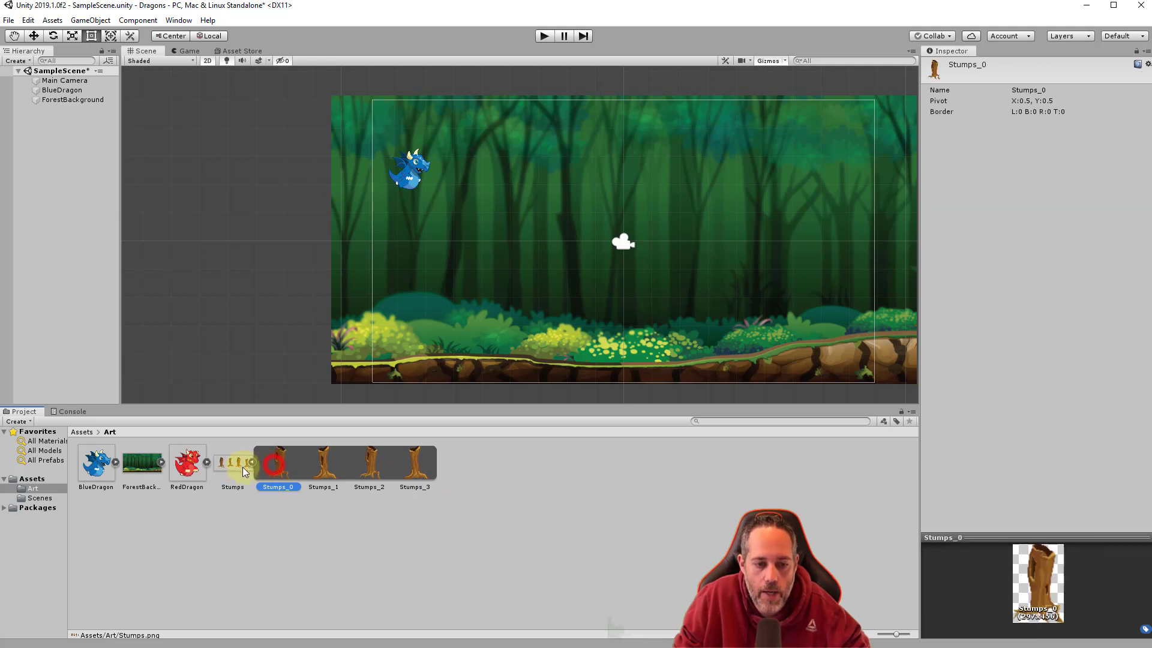
left_click_drag(277, 470, 402, 344)
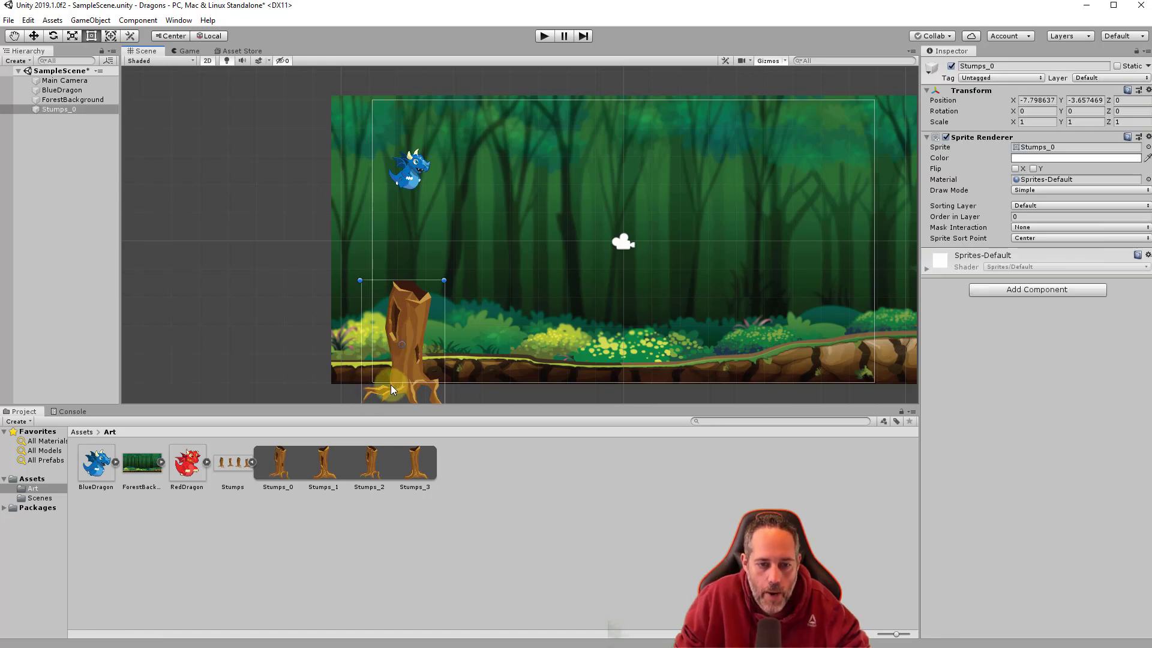
Check the stump's framing in the Game view and briefly run the scene to test the dragon falling past it.
left_click(194, 52)
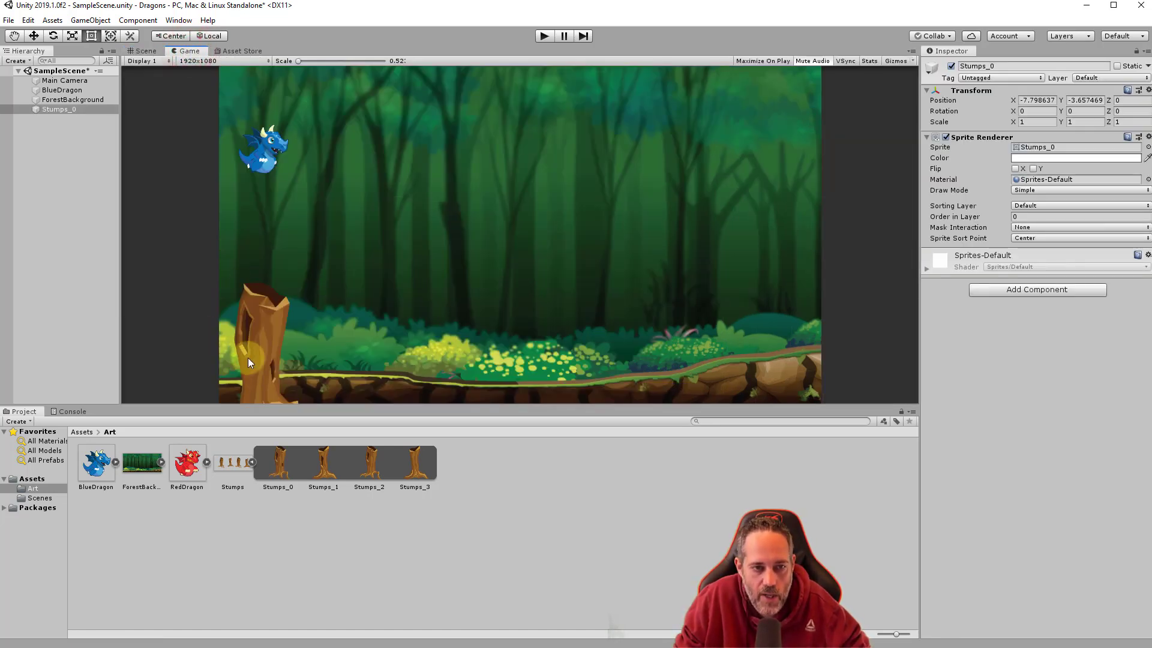
left_click(144, 52)
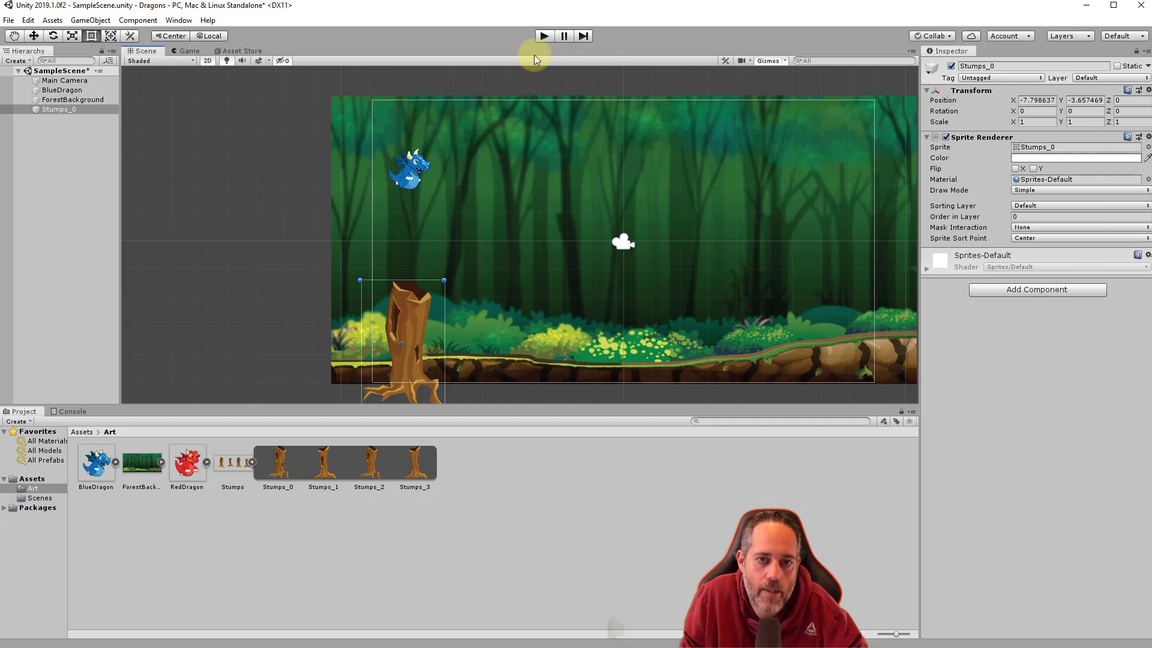
left_click(542, 37)
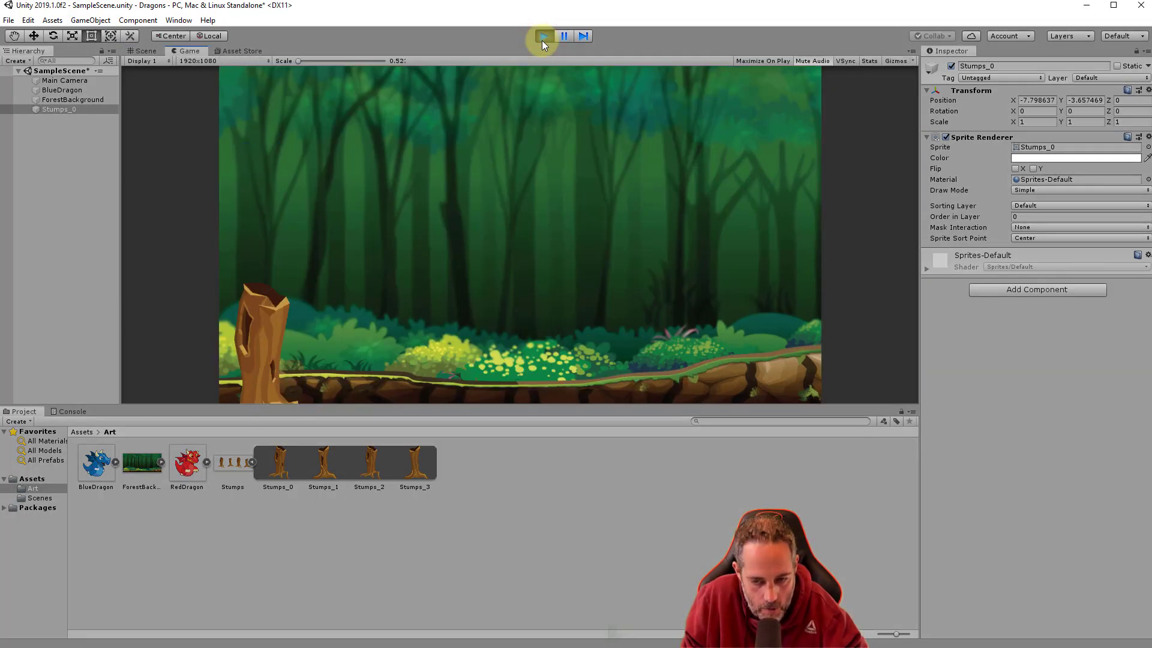
left_click(542, 39)
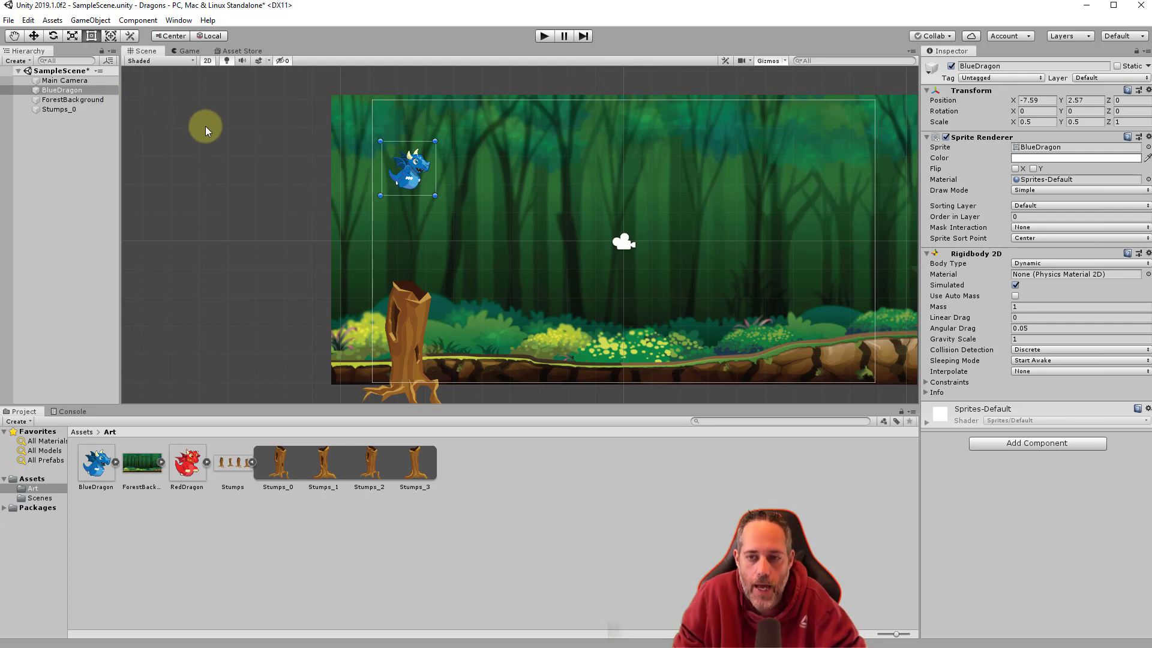
Try adding a Box Collider 2D to BlueDragon and undo the addition.
left_click(72, 90)
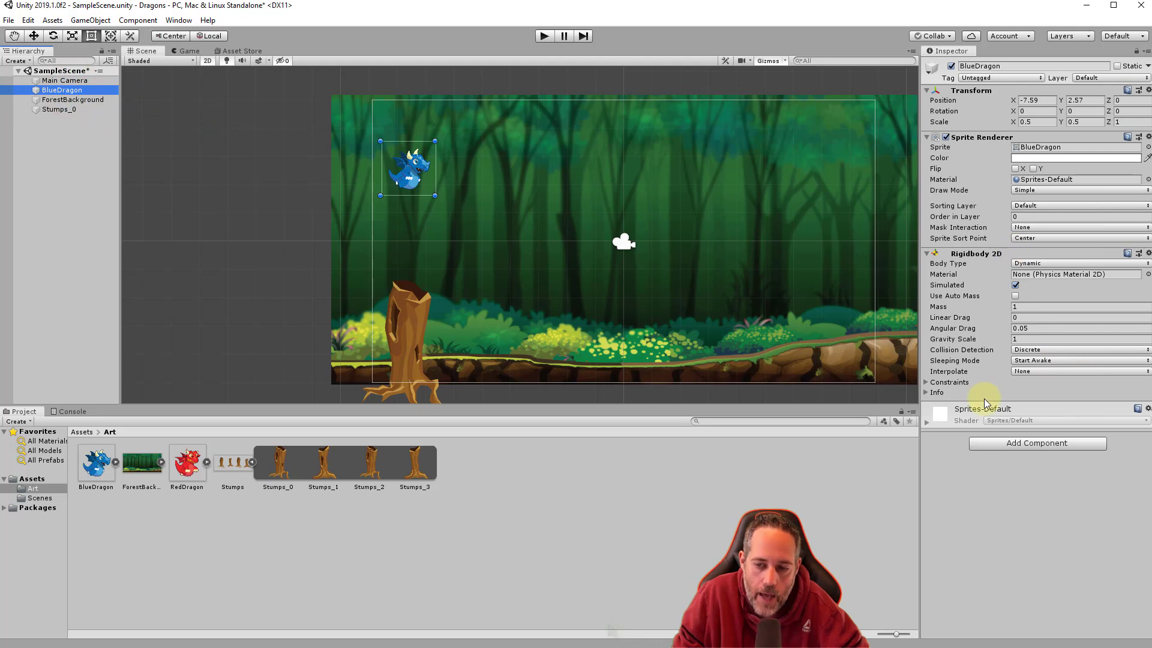
left_click(992, 443)
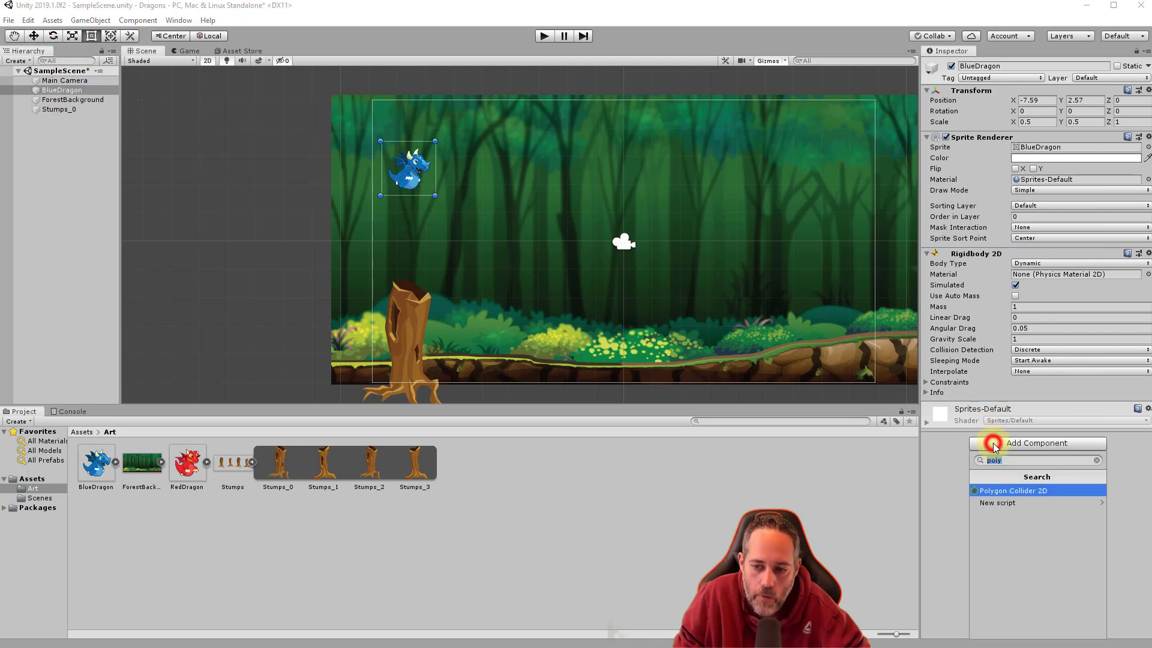
left_click(1097, 461)
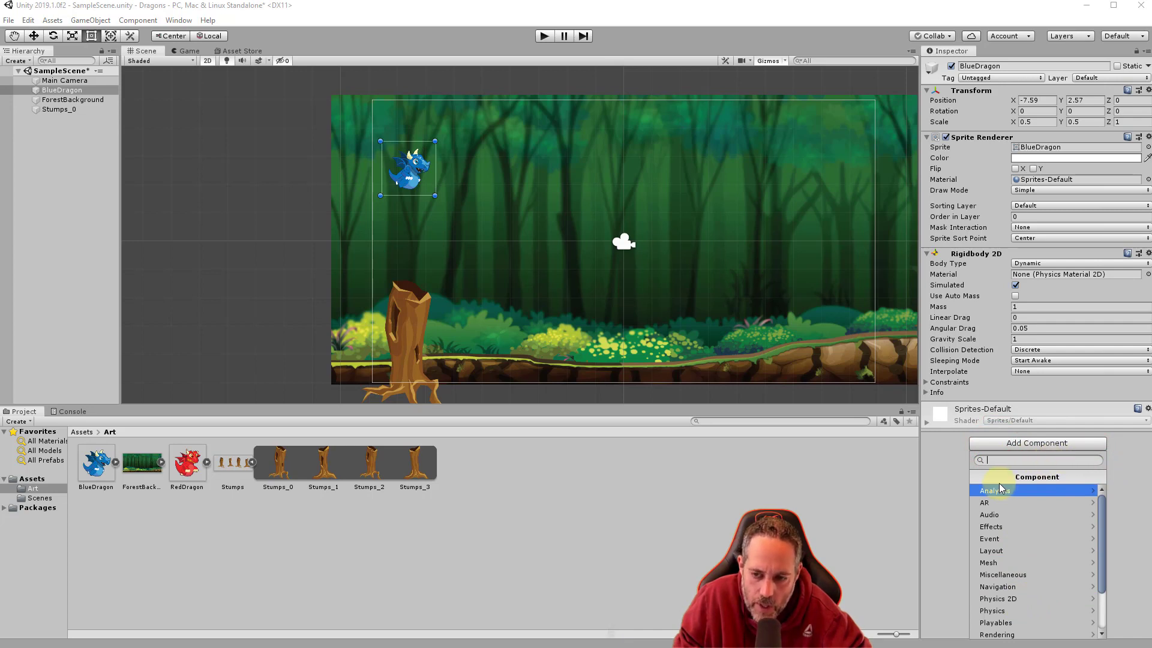
left_click(1023, 599)
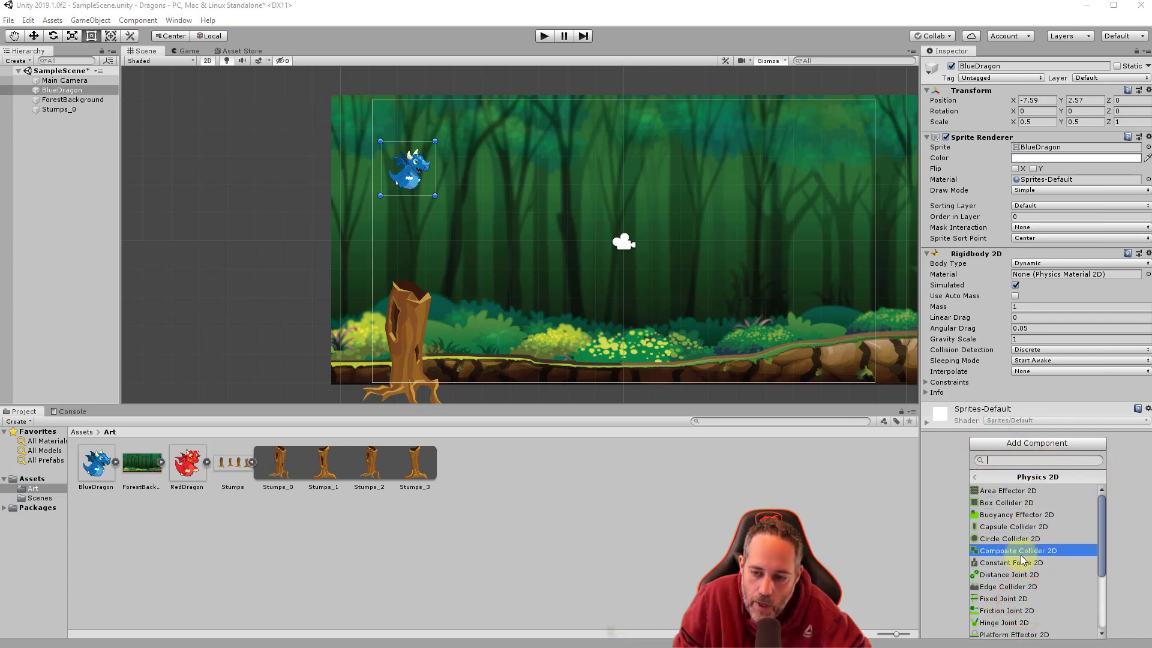
left_click(1020, 504)
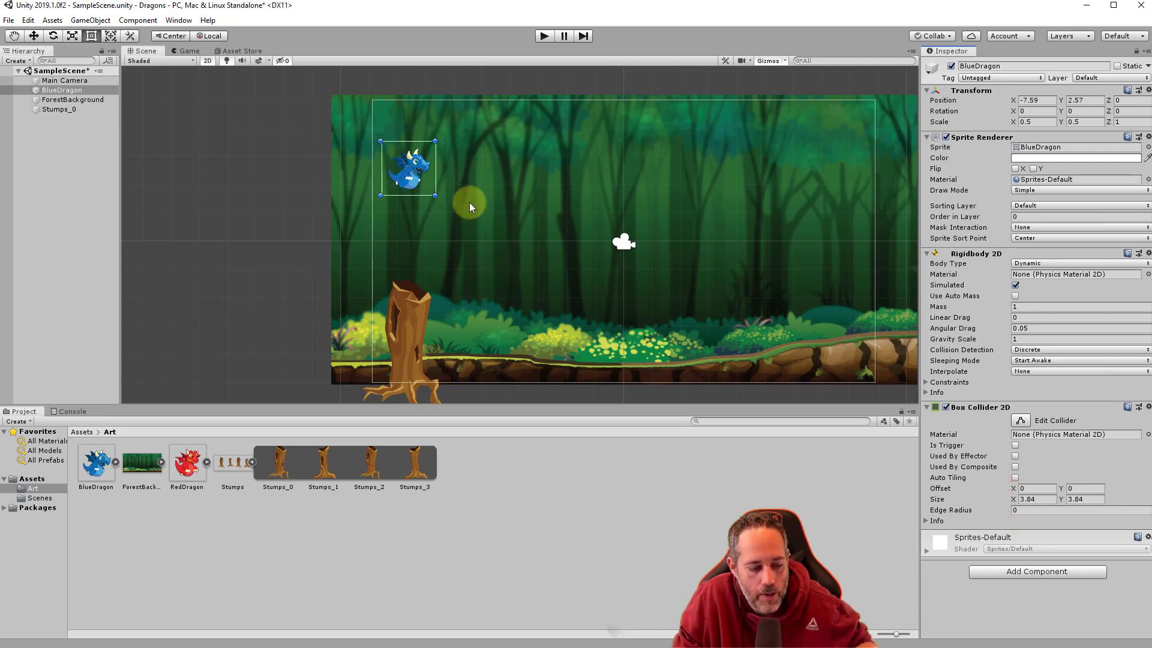
key("ctrl+z")
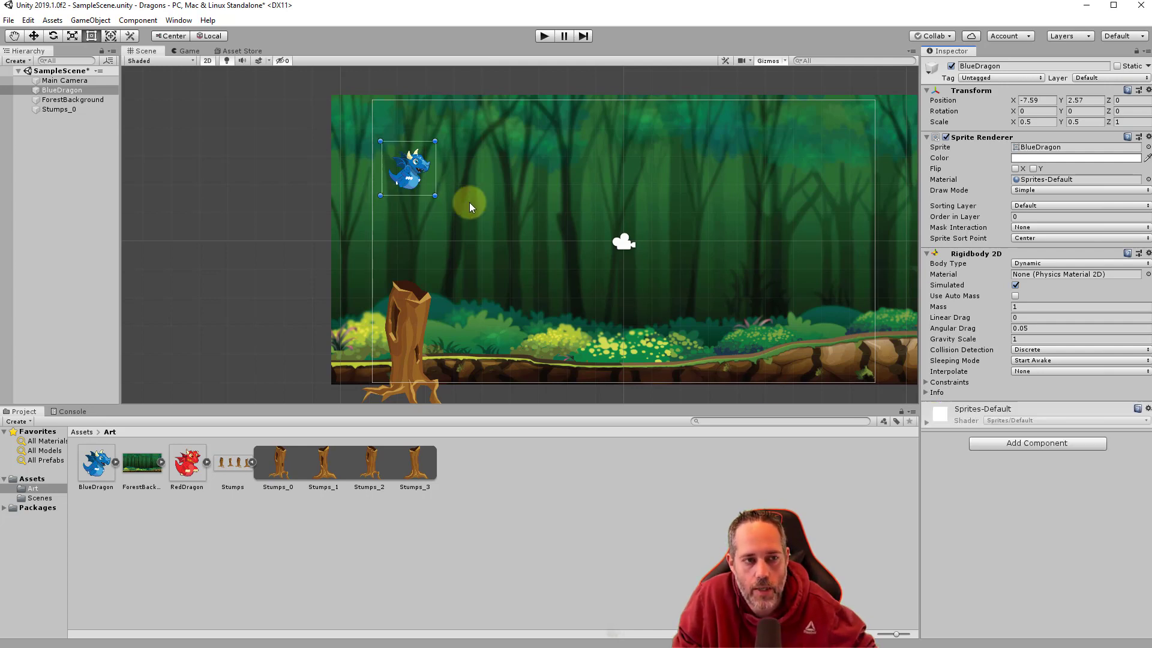
Try a Circle Collider 2D on BlueDragon as an alternative collider shape and undo it.
left_click(1016, 446)
left_click(1003, 598)
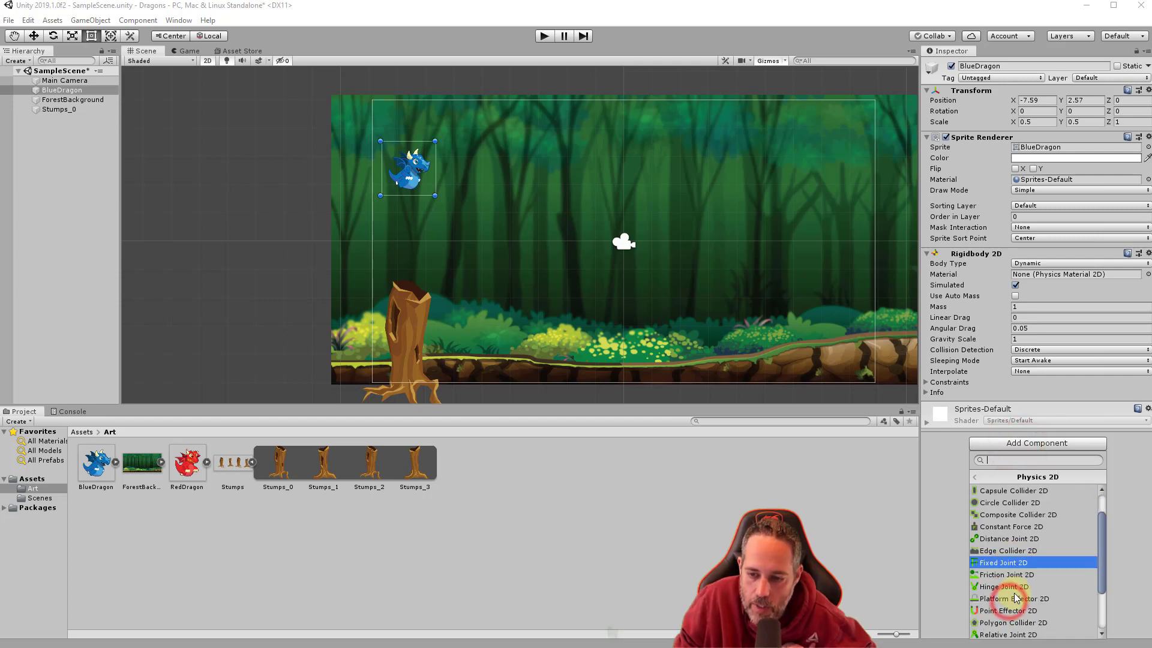
left_click(1009, 505)
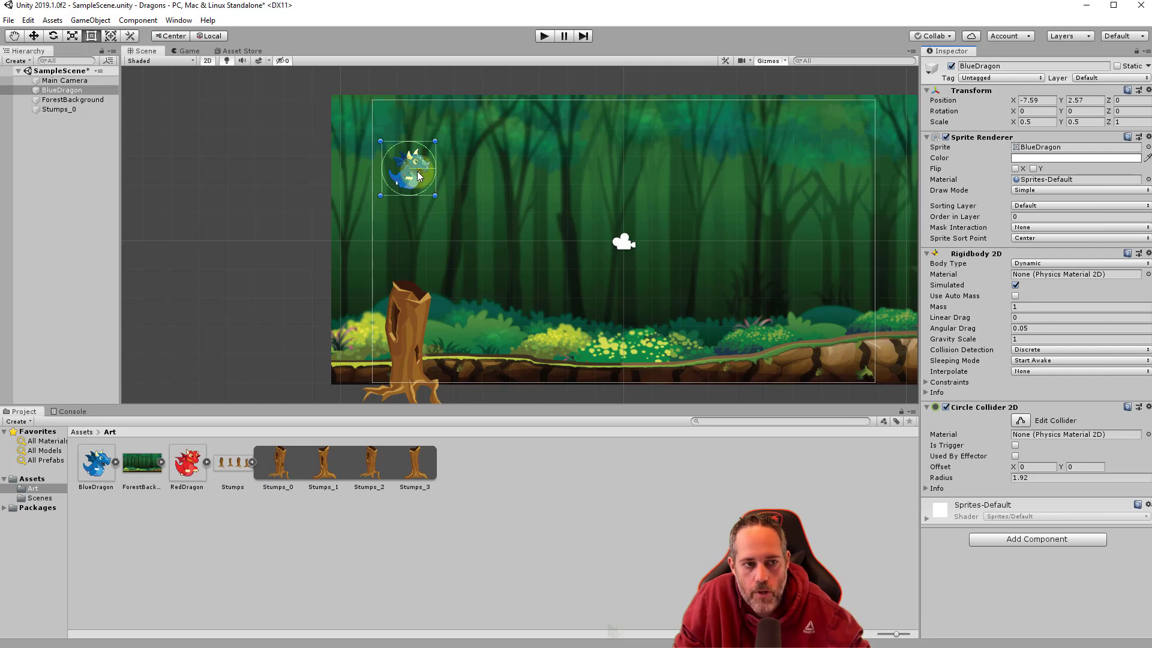
key("ctrl+z")
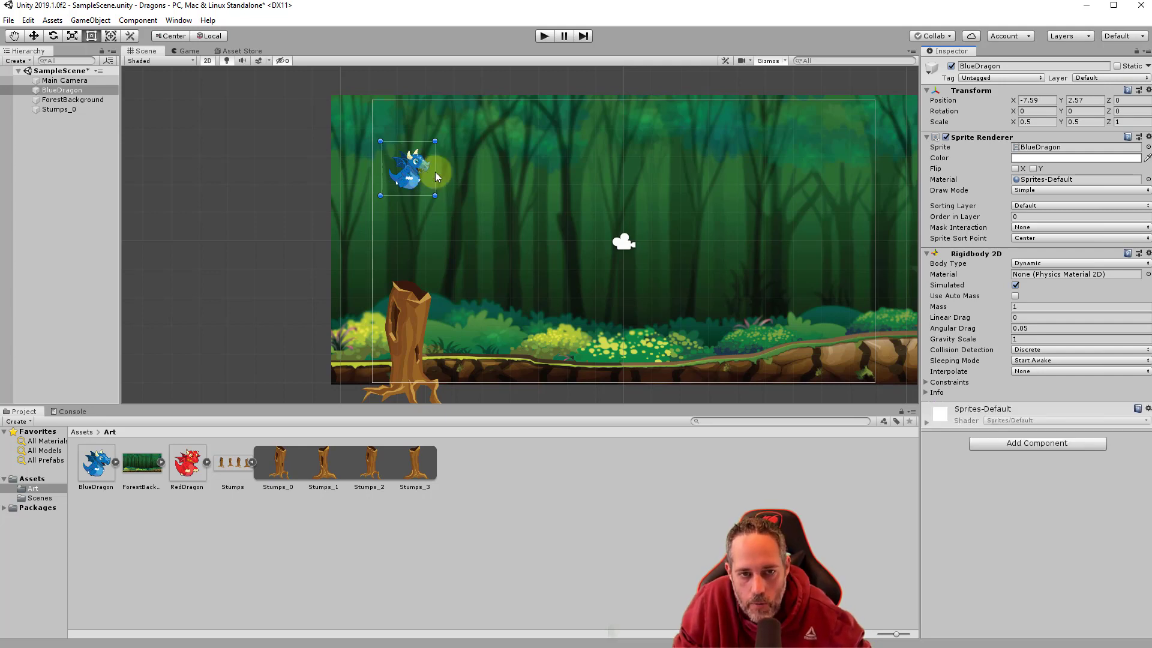
Add a Polygon Collider 2D from the Physics 2D components to BlueDragon.
left_click(998, 449)
left_click(1007, 598)
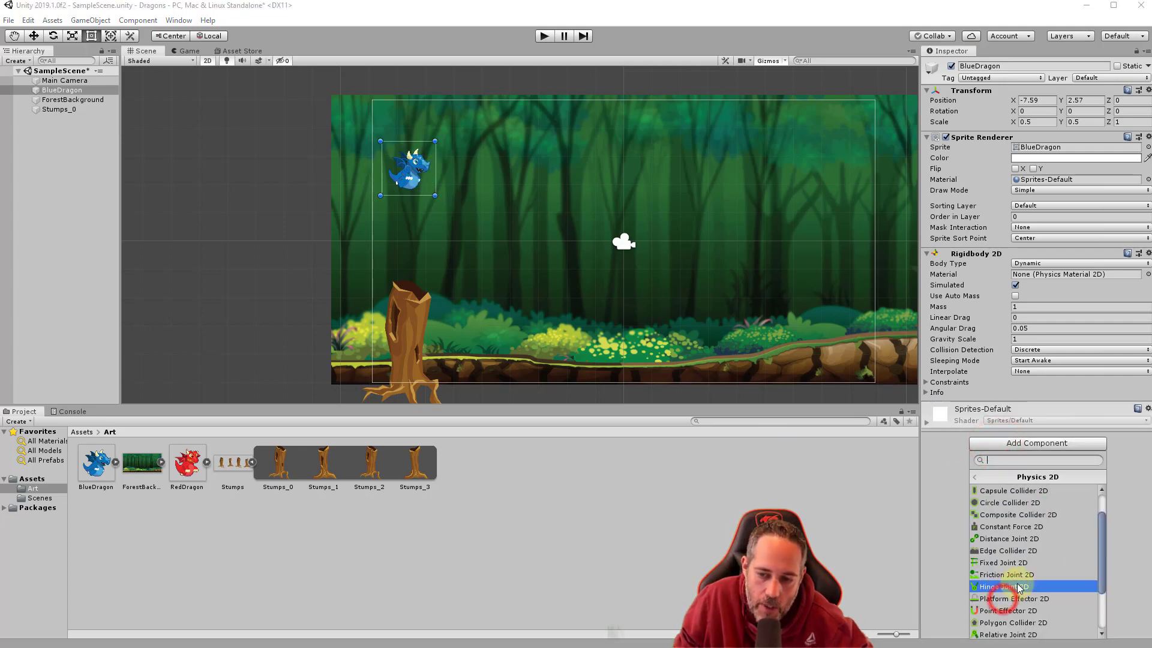
scroll(1020, 587, "down", 3)
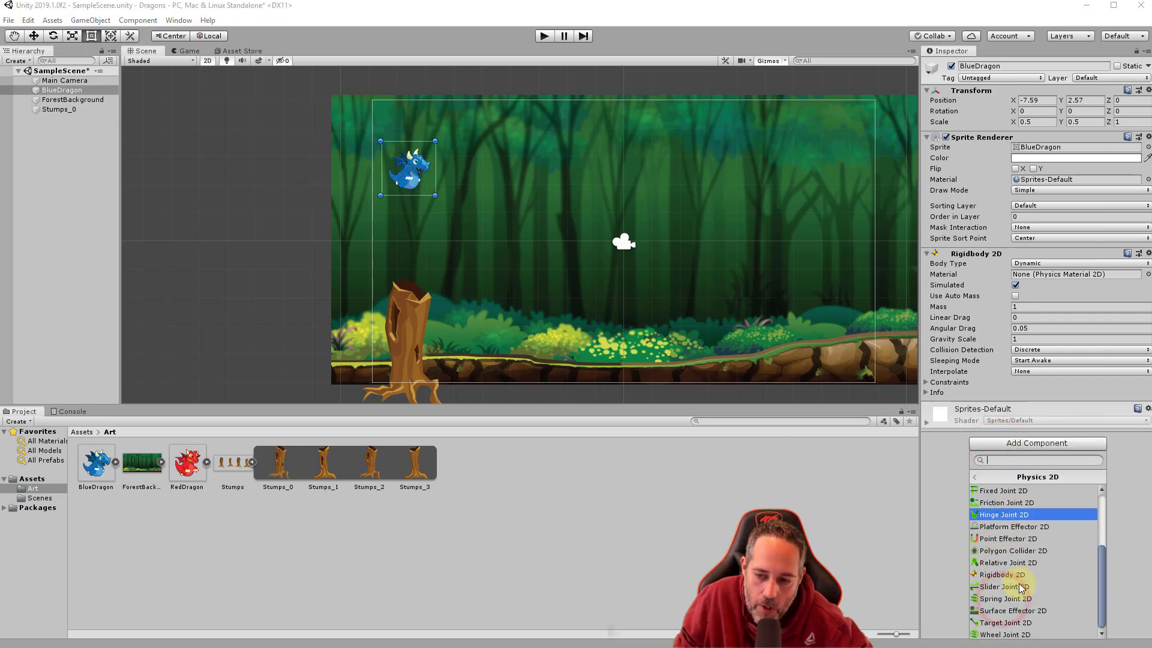
left_click(1025, 550)
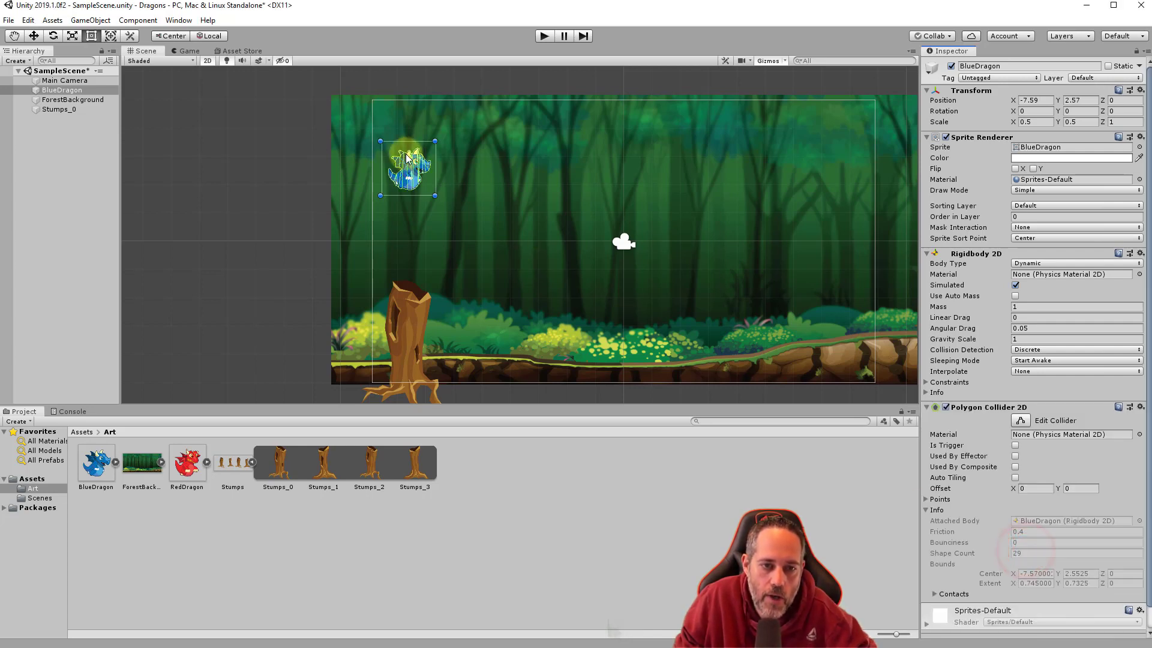
Examine how closely BlueDragon's polygon collider outline follows the sprite, briefly entering and leaving the collider's edit mode.
scroll(410, 178, "up", 5)
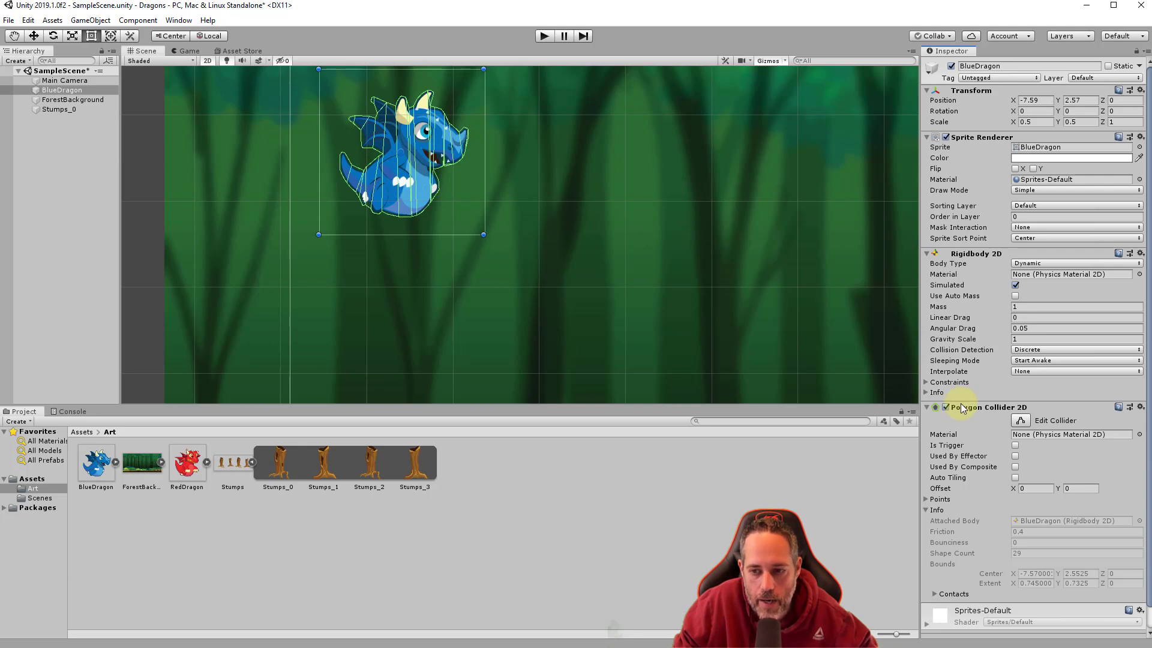
left_click(1020, 421)
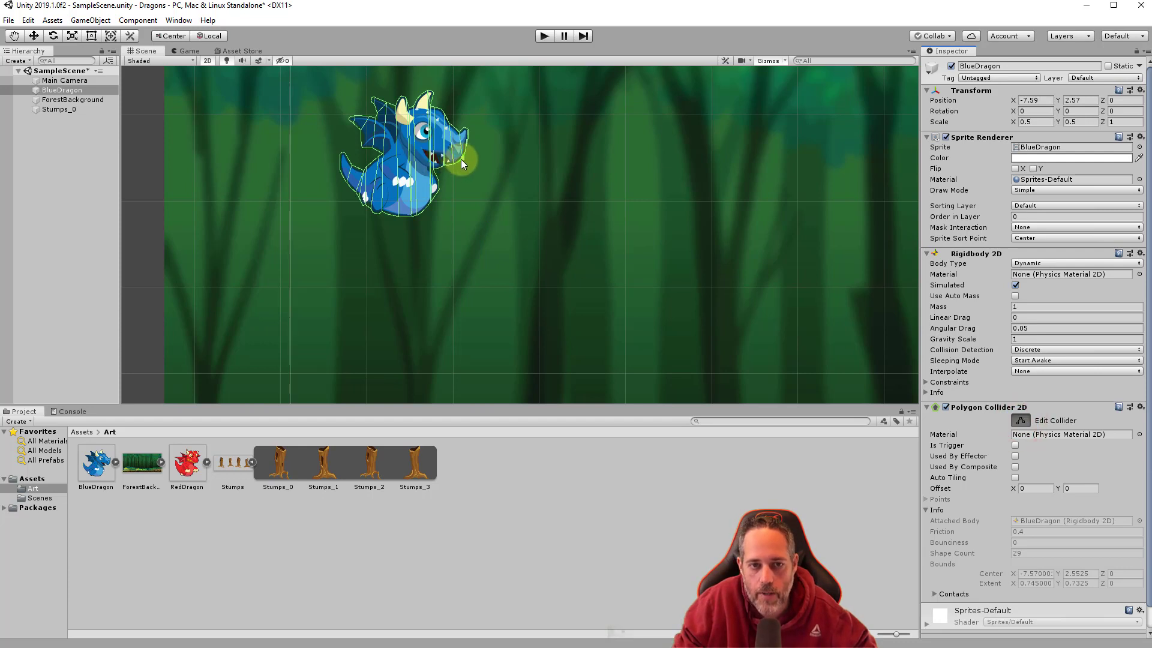
left_click_drag(465, 158, 511, 165)
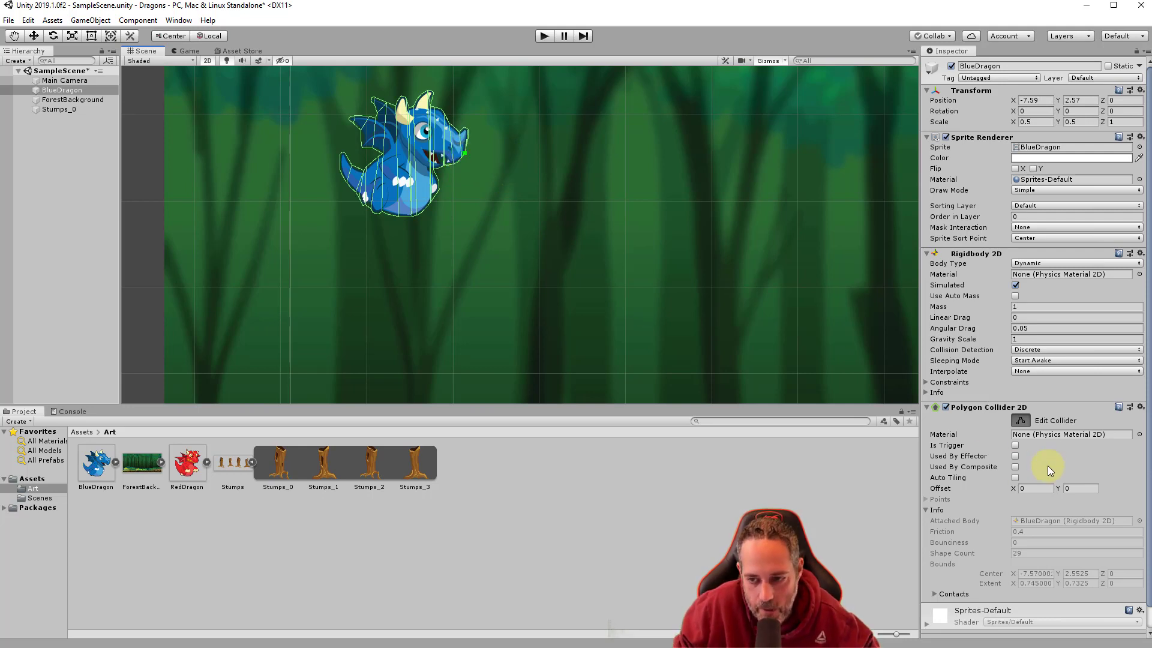
left_click(1020, 420)
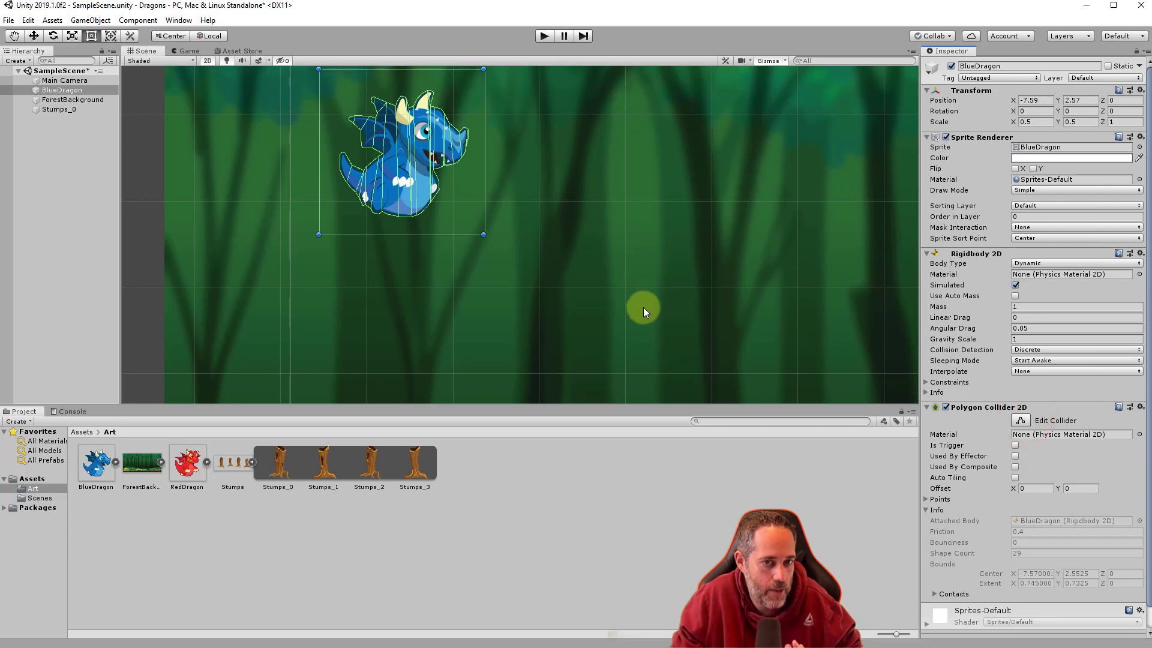
Briefly run the scene to test how BlueDragon with its collider falls onto the stump that has none.
scroll(585, 287, "down", 5)
middle_click_drag(617, 329, 602, 175)
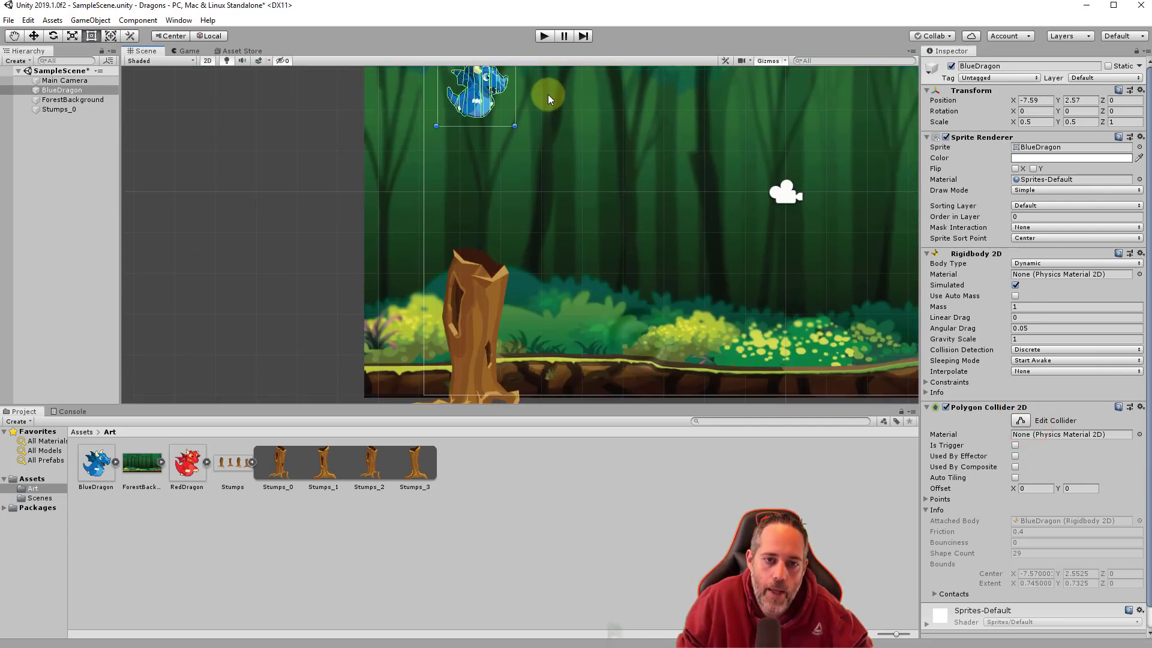
left_click(544, 36)
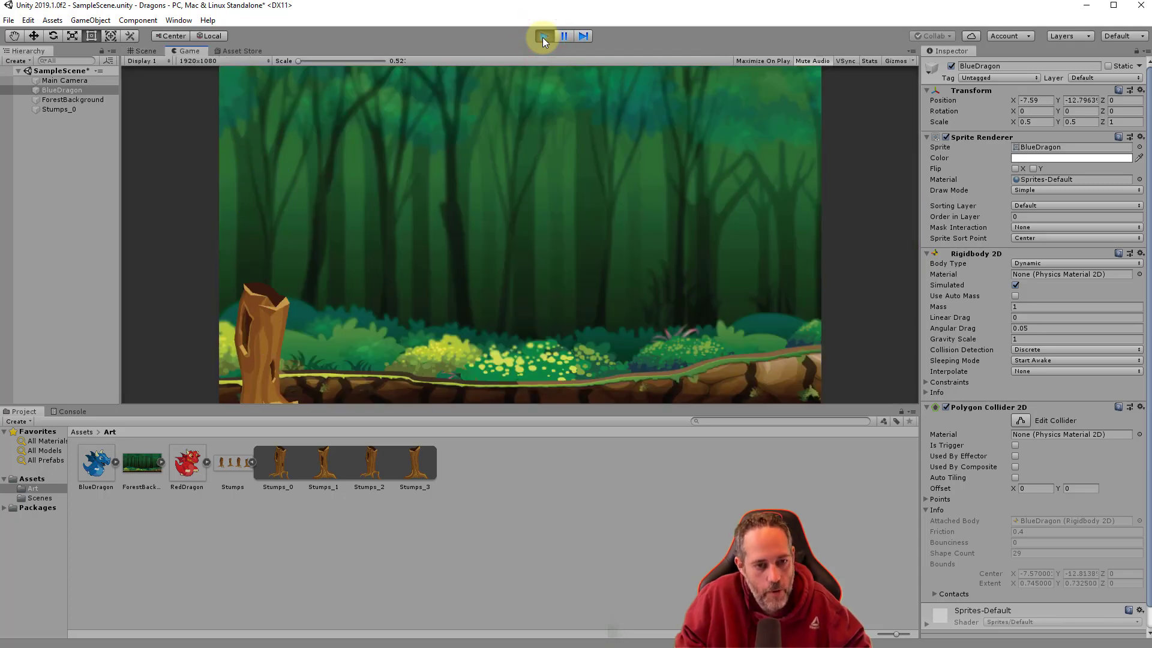
left_click(542, 38)
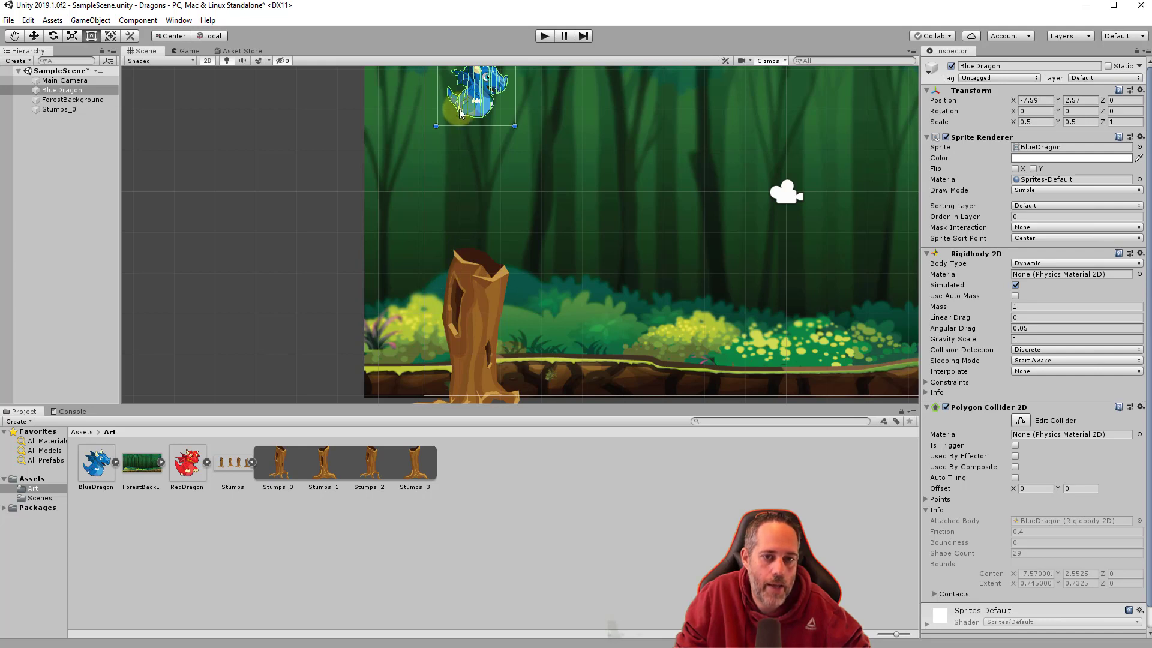
Add a Polygon Collider 2D to Stumps_0 and briefly run the scene to test the dragon's collision with the stump.
left_click(73, 112)
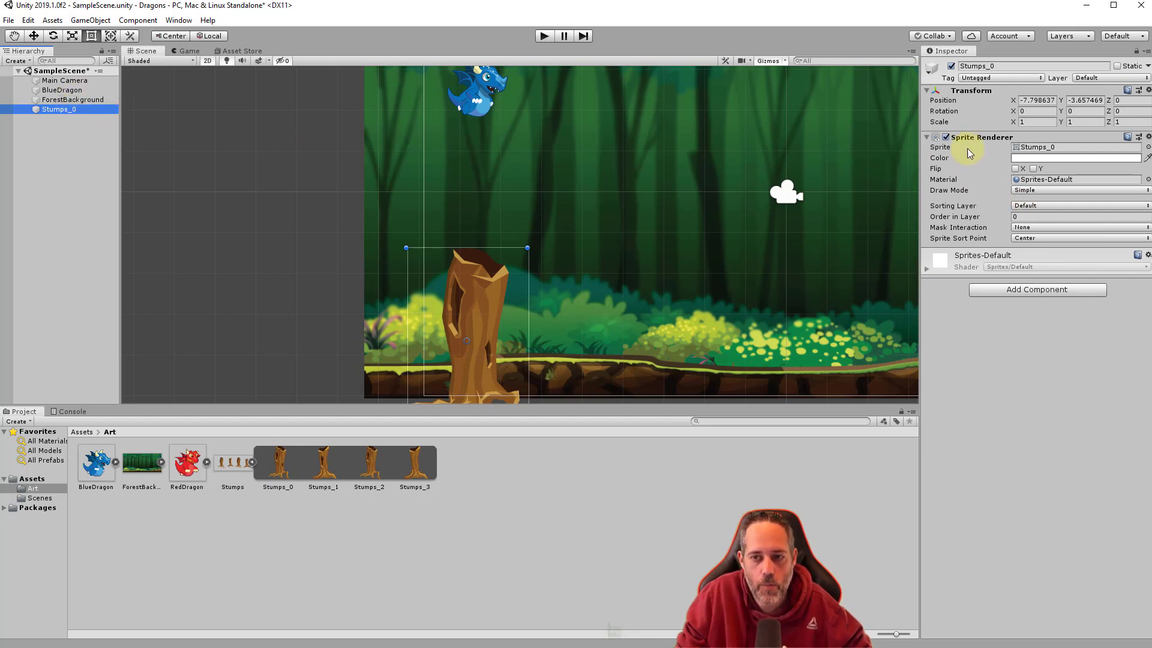
left_click(1002, 289)
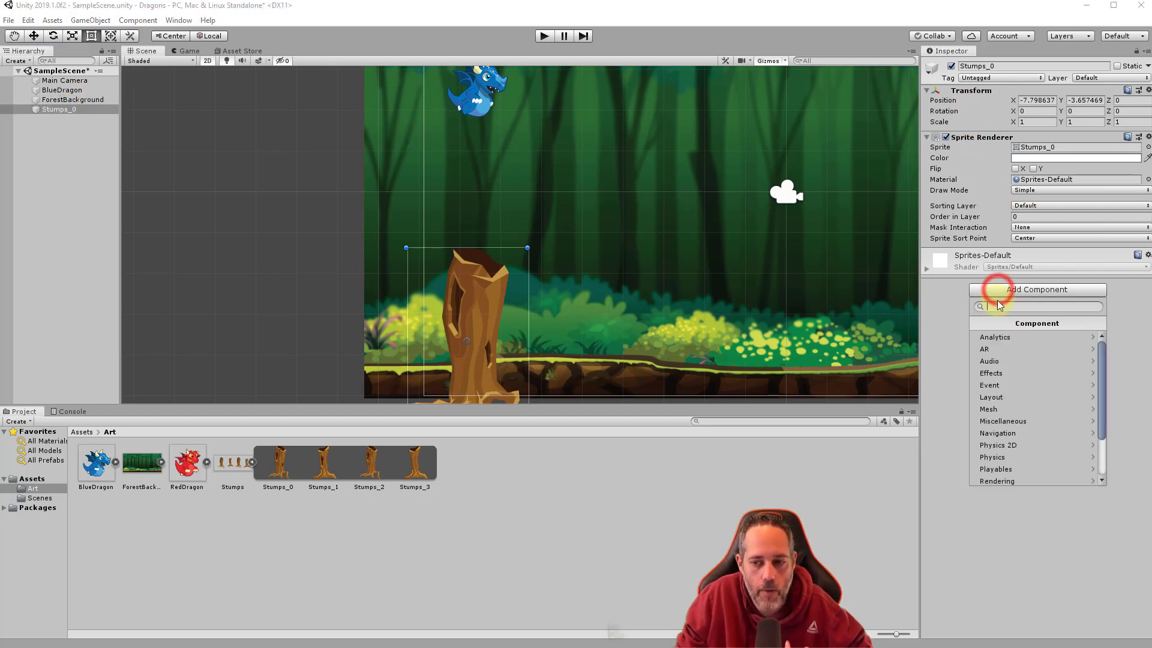
left_click(994, 446)
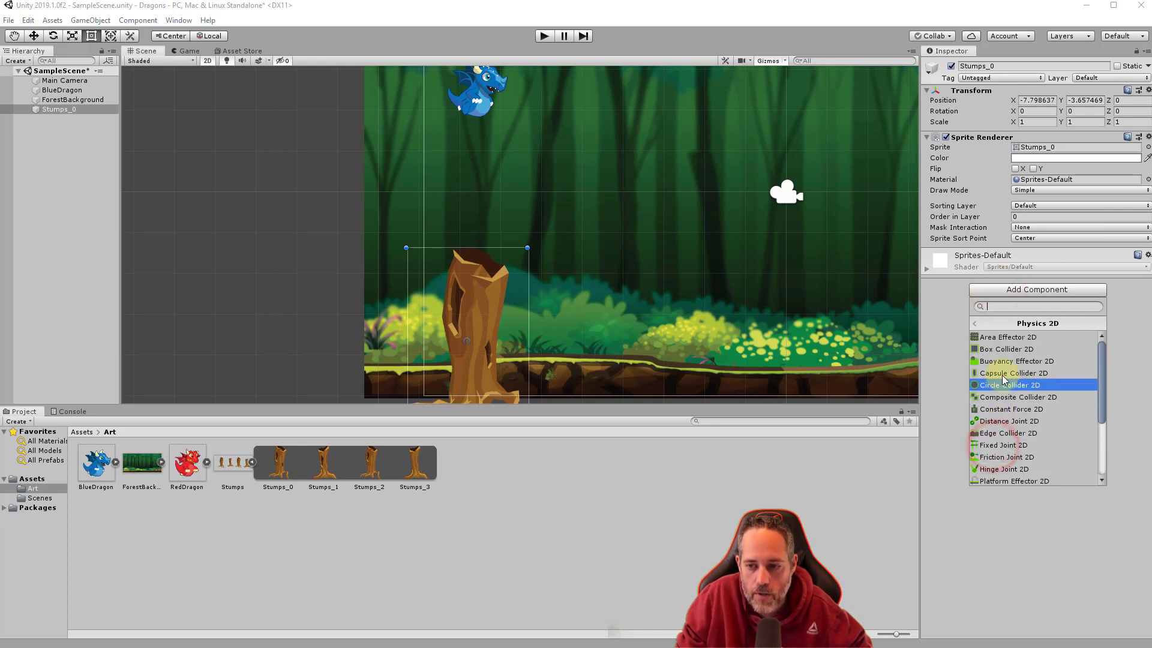
scroll(1026, 422, "down", 3)
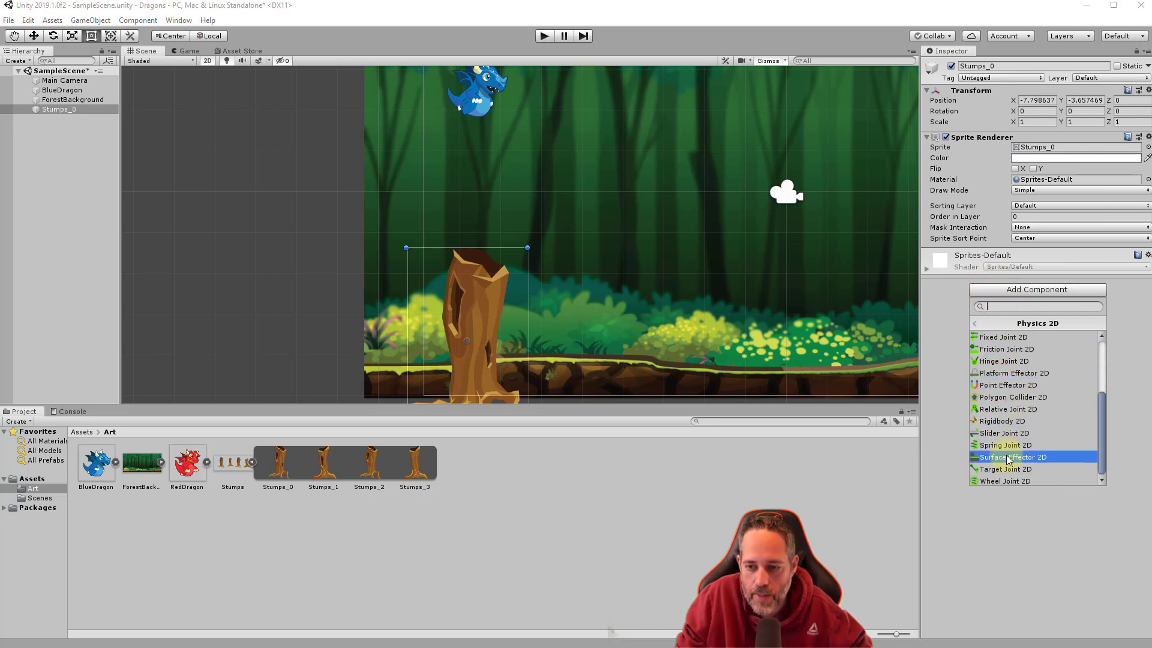
left_click(1009, 399)
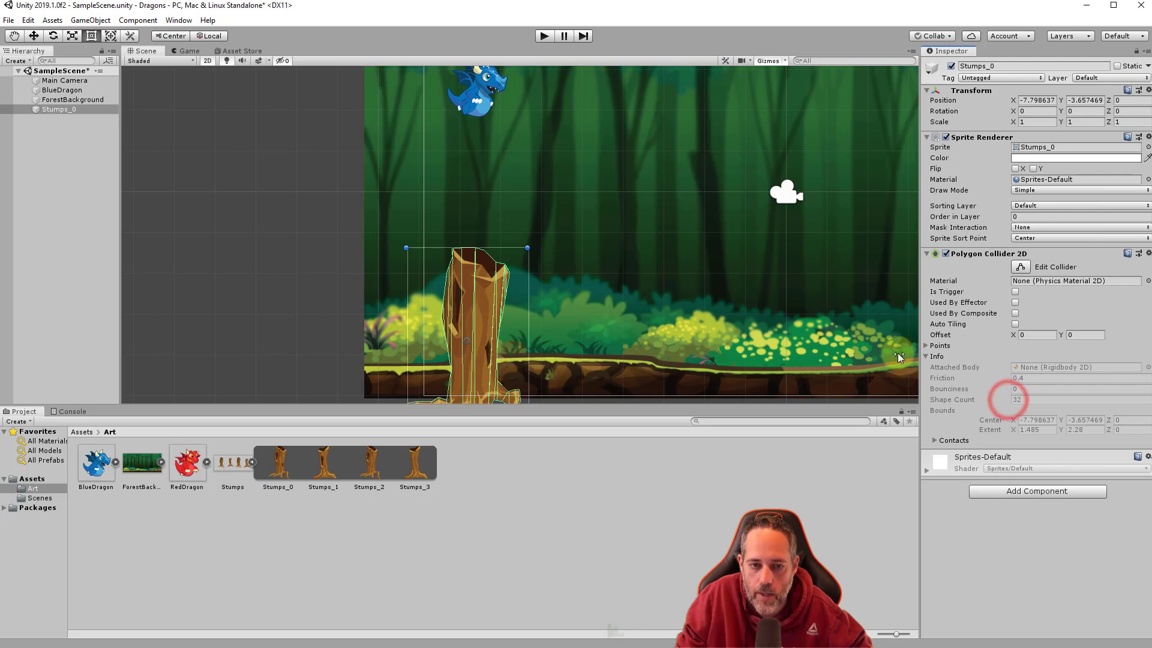
left_click(544, 37)
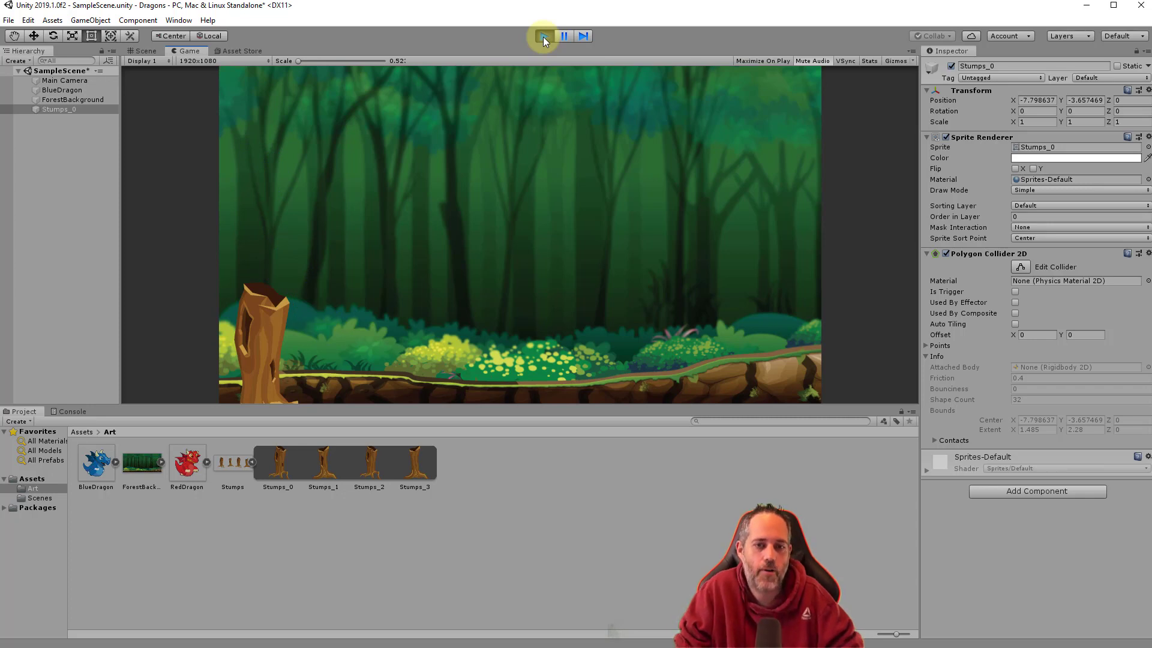
left_click(543, 37)
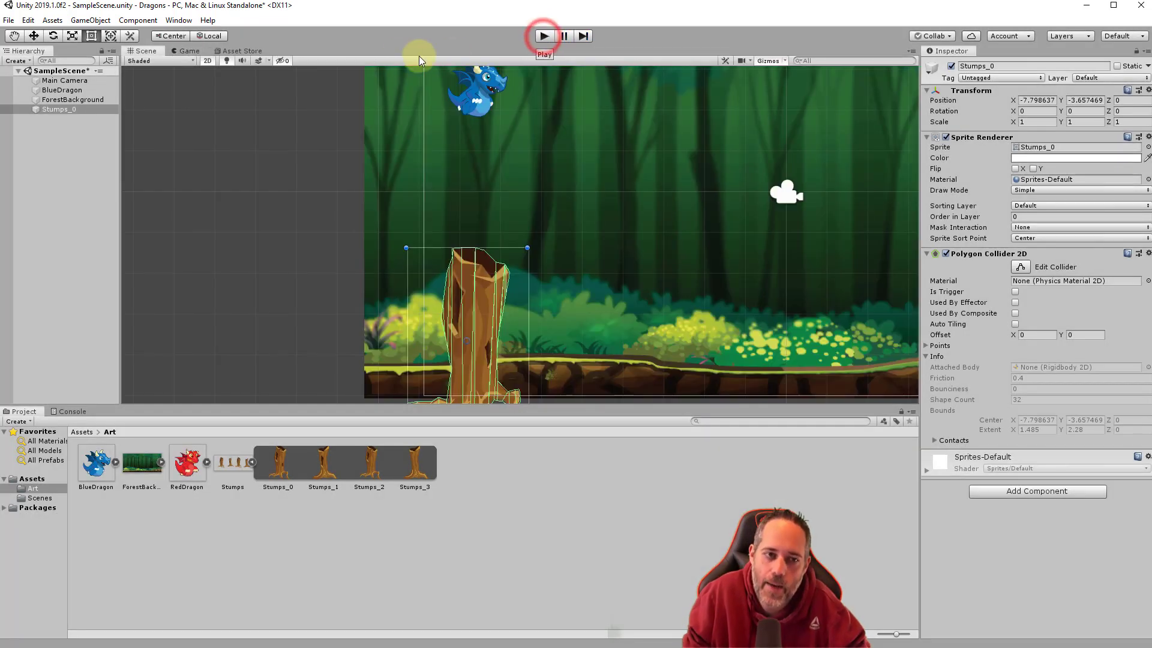
Dock the Game view beside the Scene view and run the scene with BlueDragon and Stumps_0 both selected to watch their colliders meet.
left_click_drag(177, 53, 830, 267)
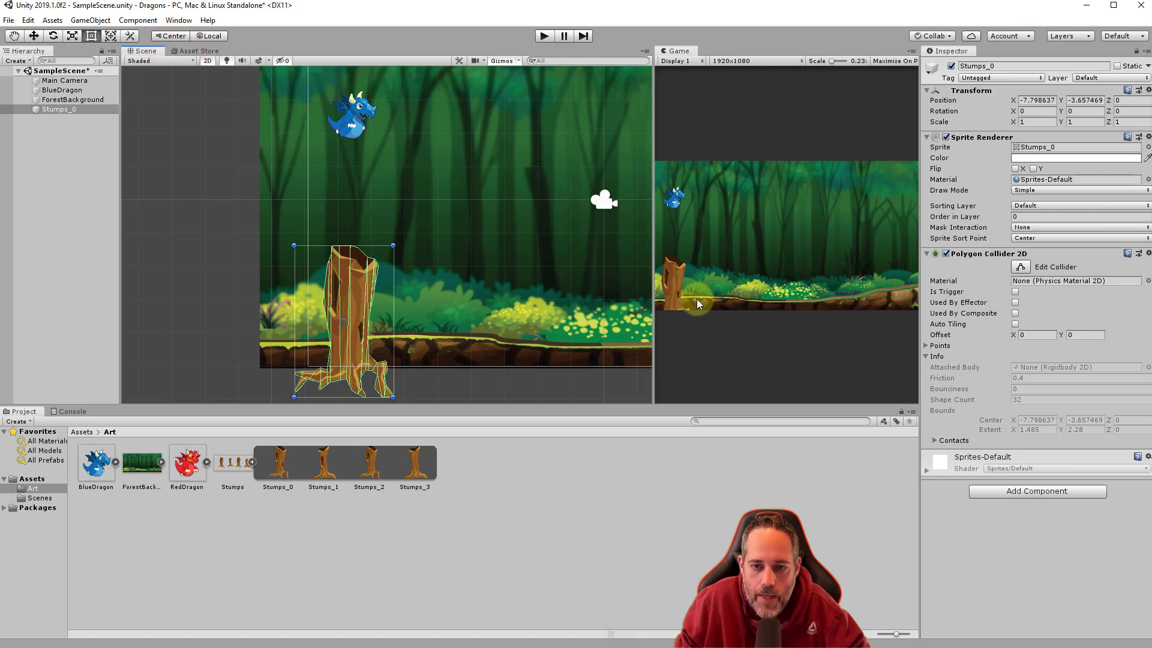
left_click(53, 109)
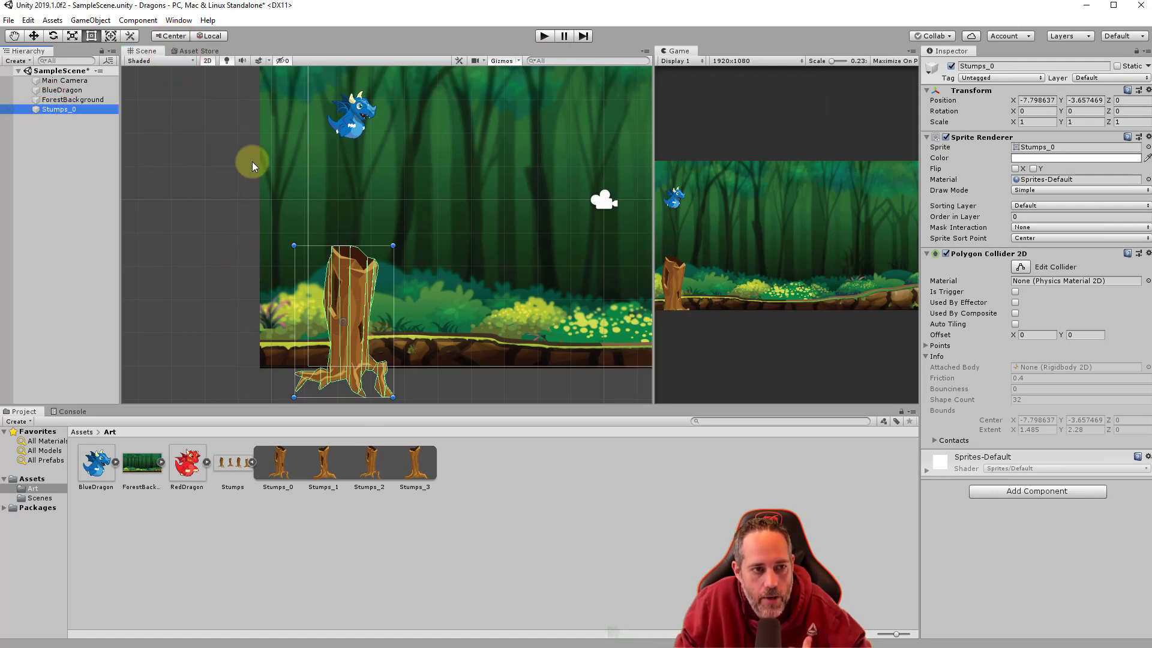
left_click(84, 91, "ctrl")
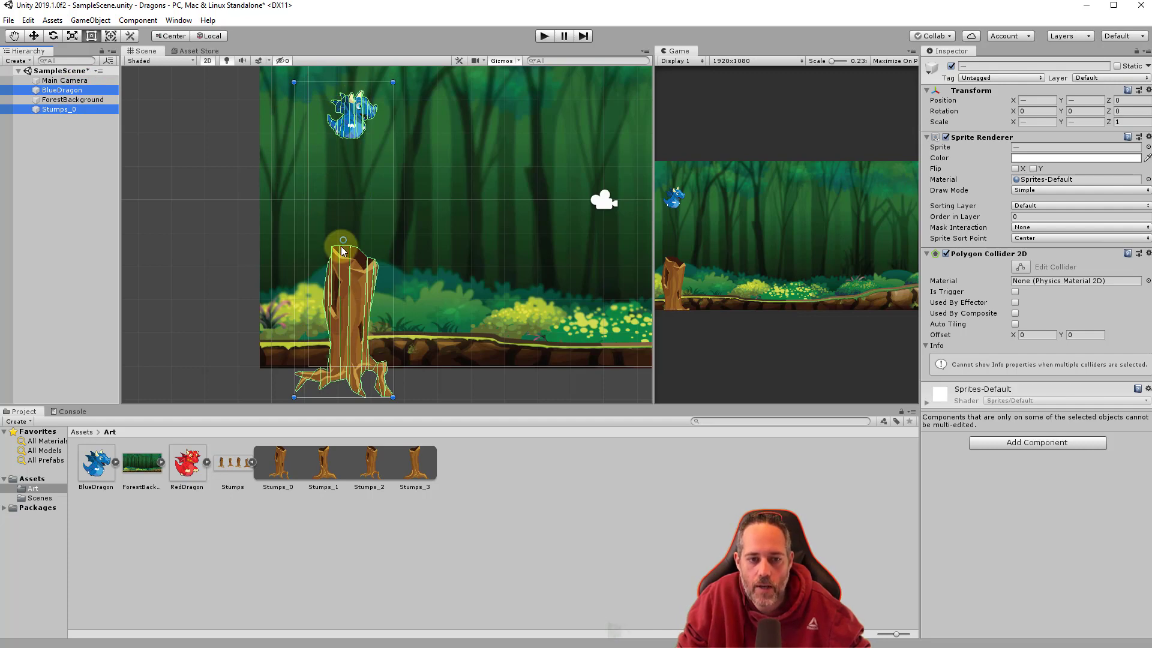
left_click(542, 37)
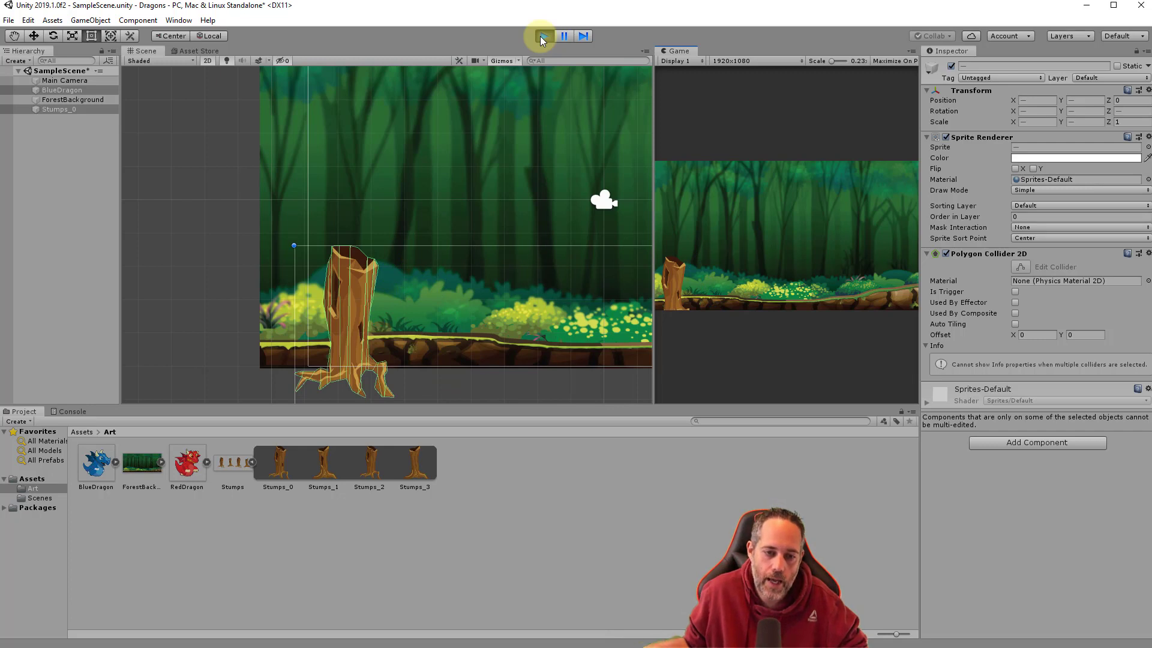
left_click(543, 38)
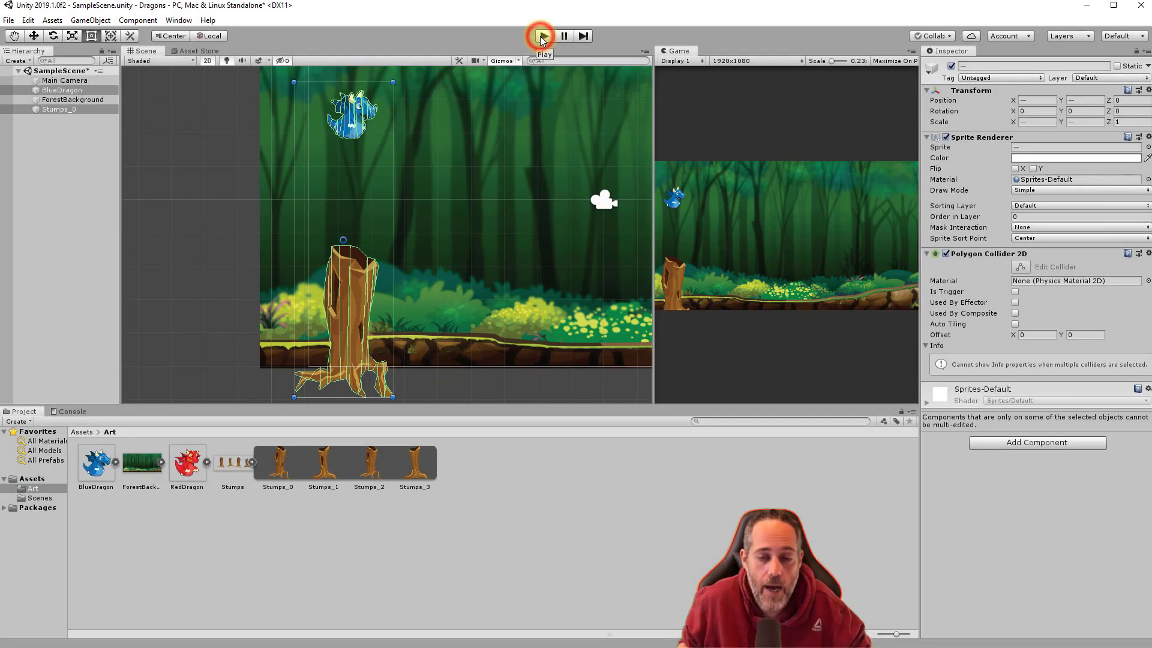